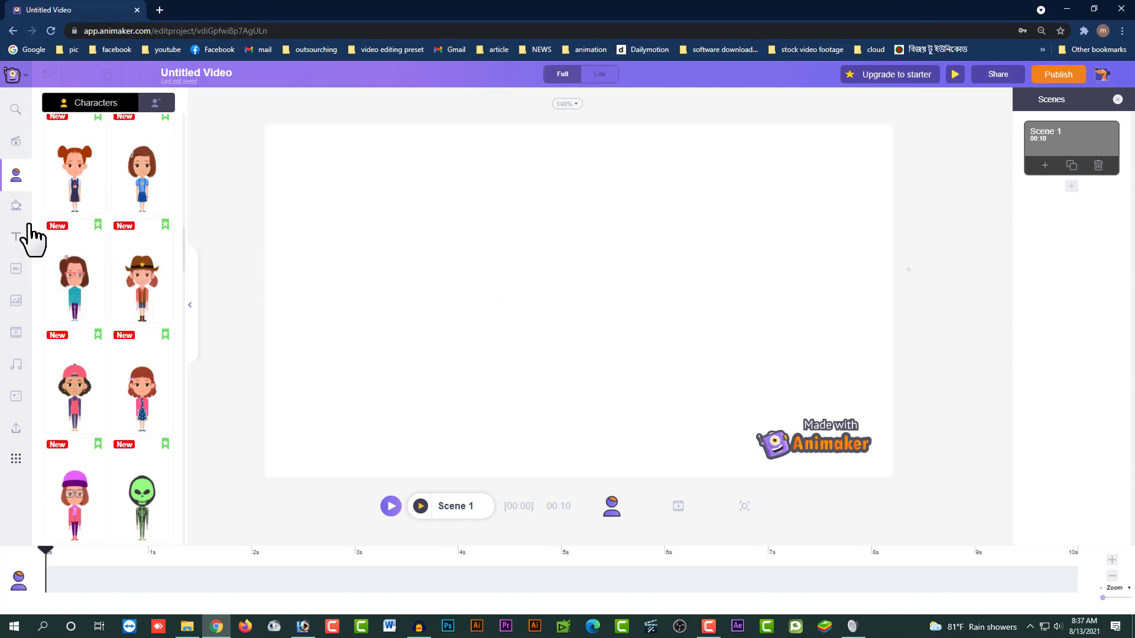
- Browse the background library, including Public Places, and set the palm beach with pink rocks as Scene 1's background
{"action": "left_click", "coordinate": [16, 268]}
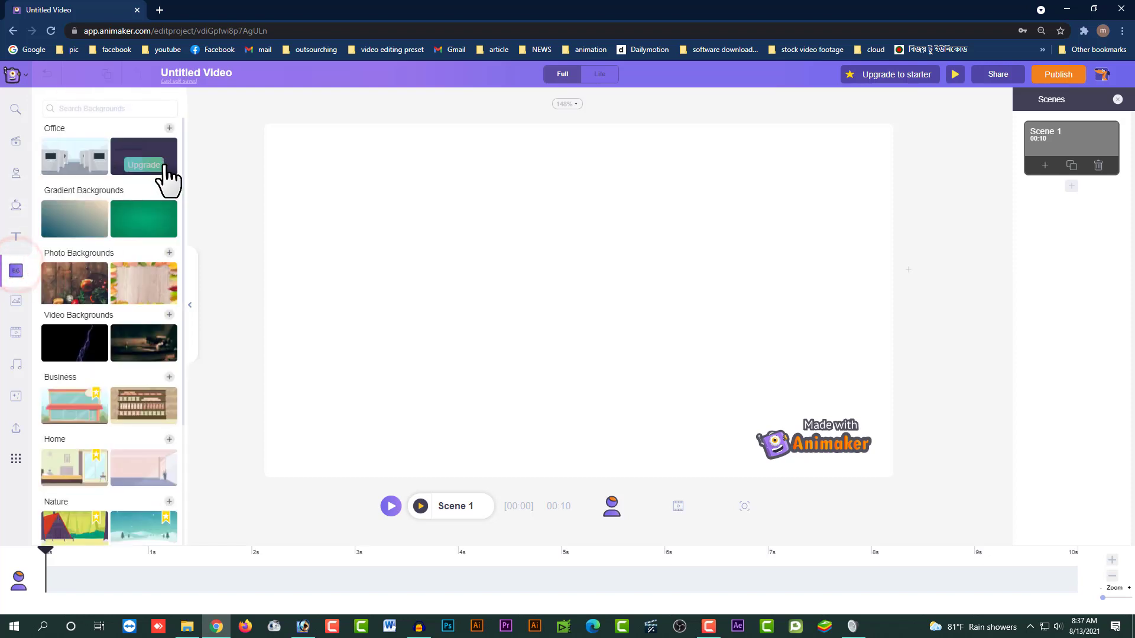
{"action": "scroll", "coordinate": [154, 284], "scroll_direction": "down", "scroll_amount": 3}
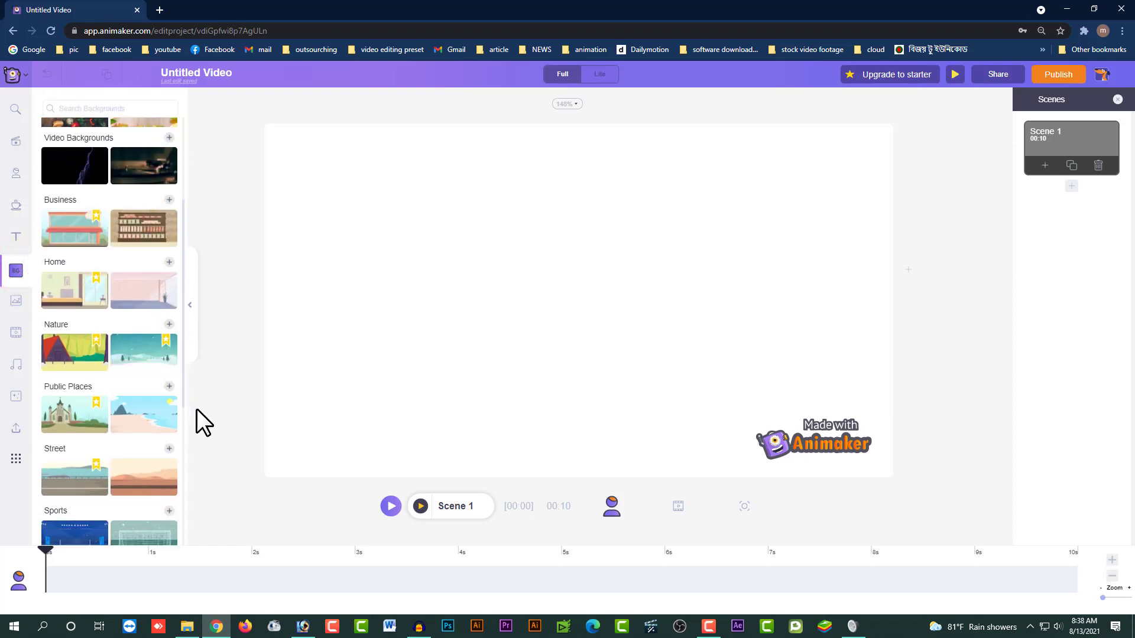
{"action": "left_click", "coordinate": [169, 387]}
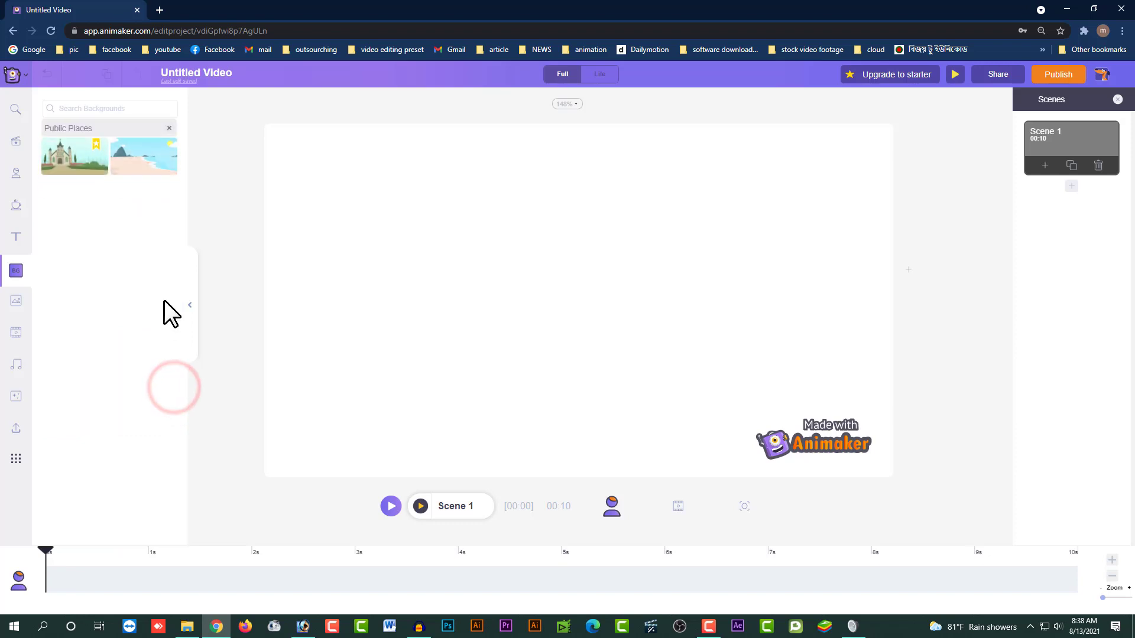
{"action": "left_click", "coordinate": [169, 127]}
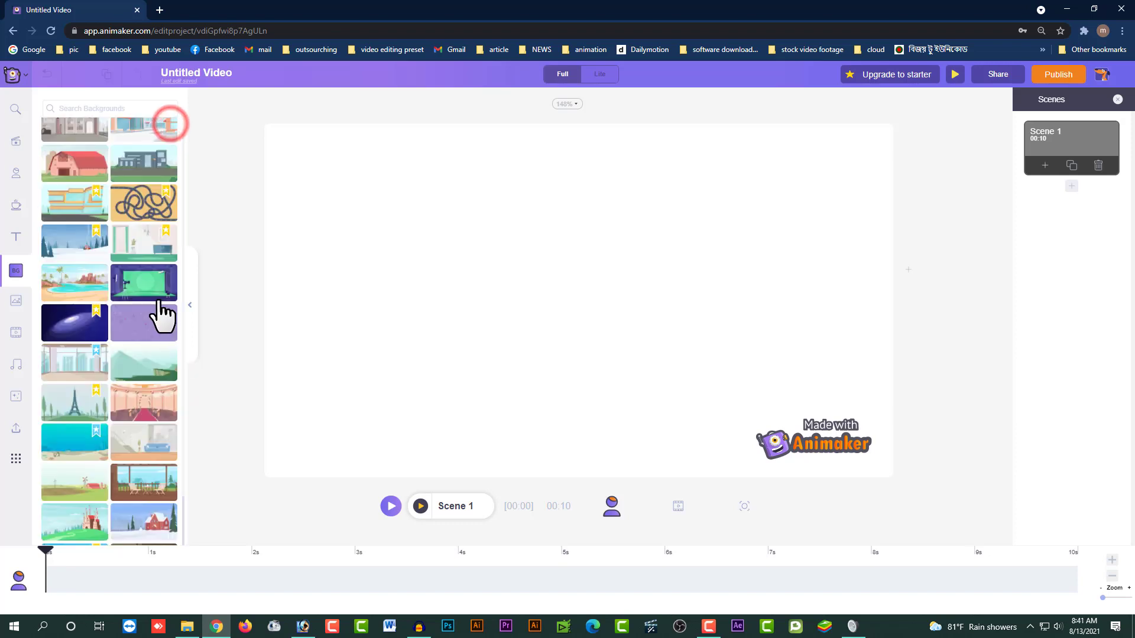
{"action": "left_click", "coordinate": [75, 283]}
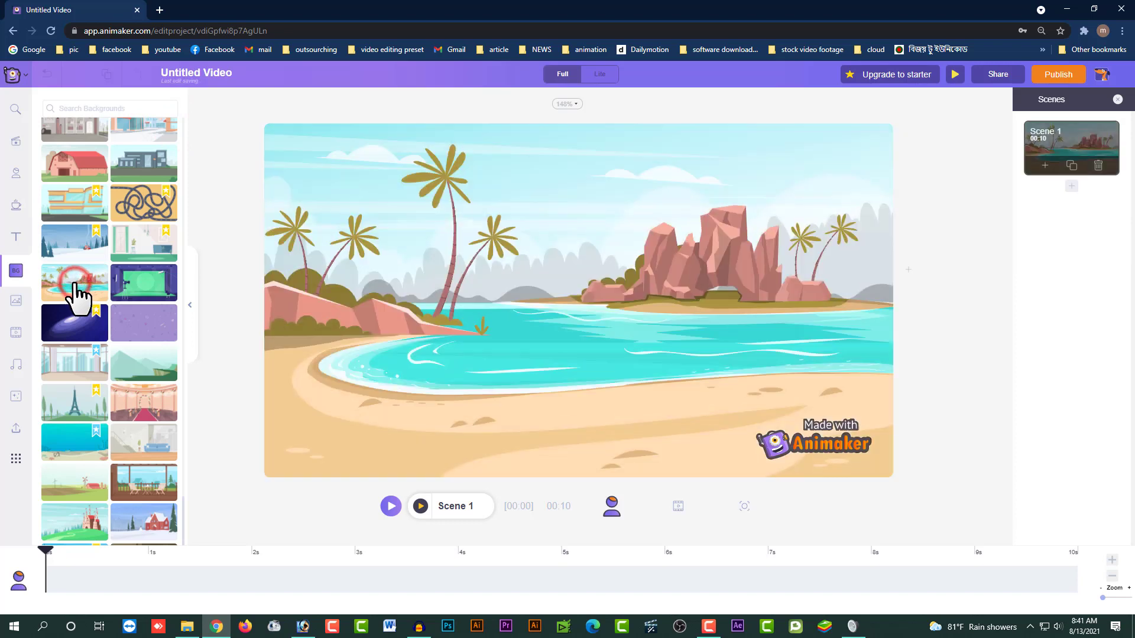
- Recolor the beach background's water by setting Color 3 to sea green from the color palette
{"action": "left_click", "coordinate": [637, 278]}
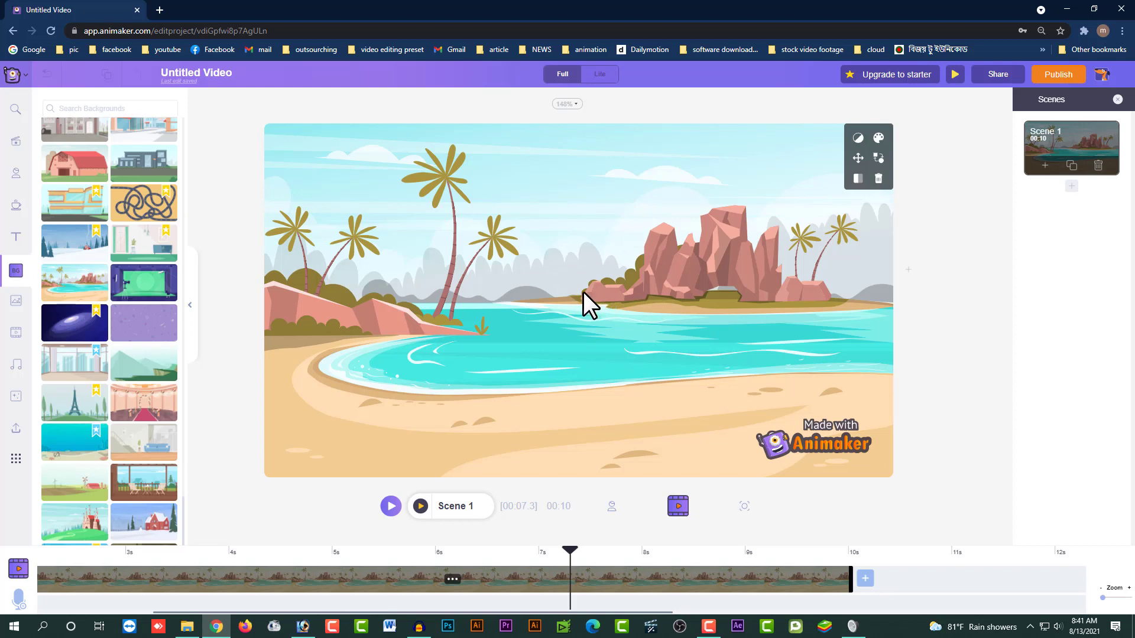
{"action": "left_click", "coordinate": [464, 233]}
{"action": "left_click", "coordinate": [878, 140]}
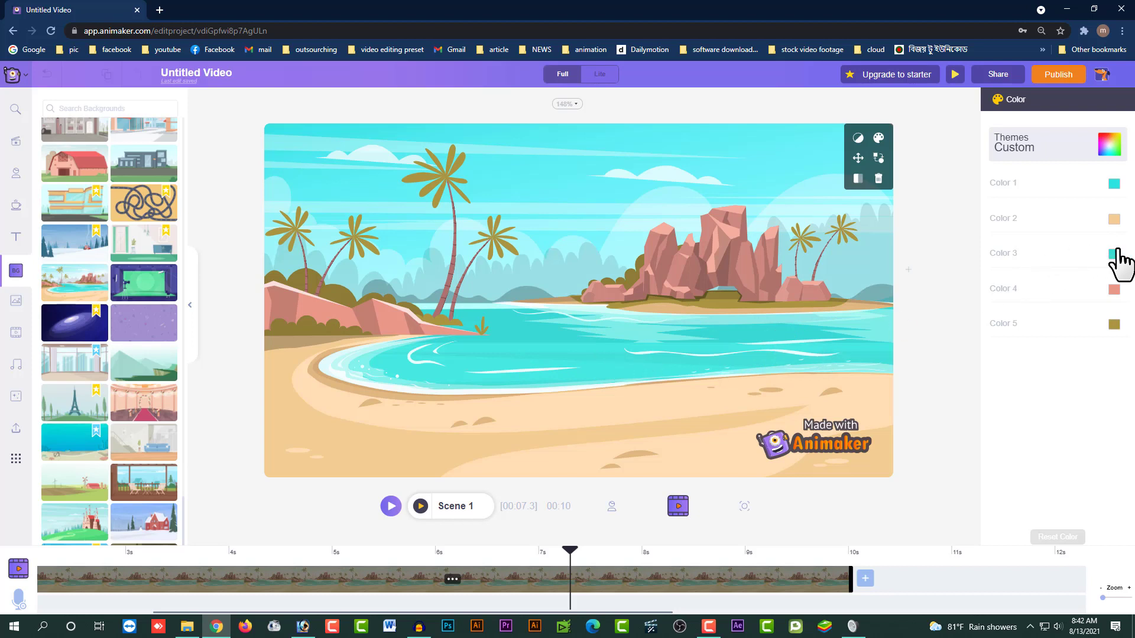
{"action": "left_click", "coordinate": [1115, 254]}
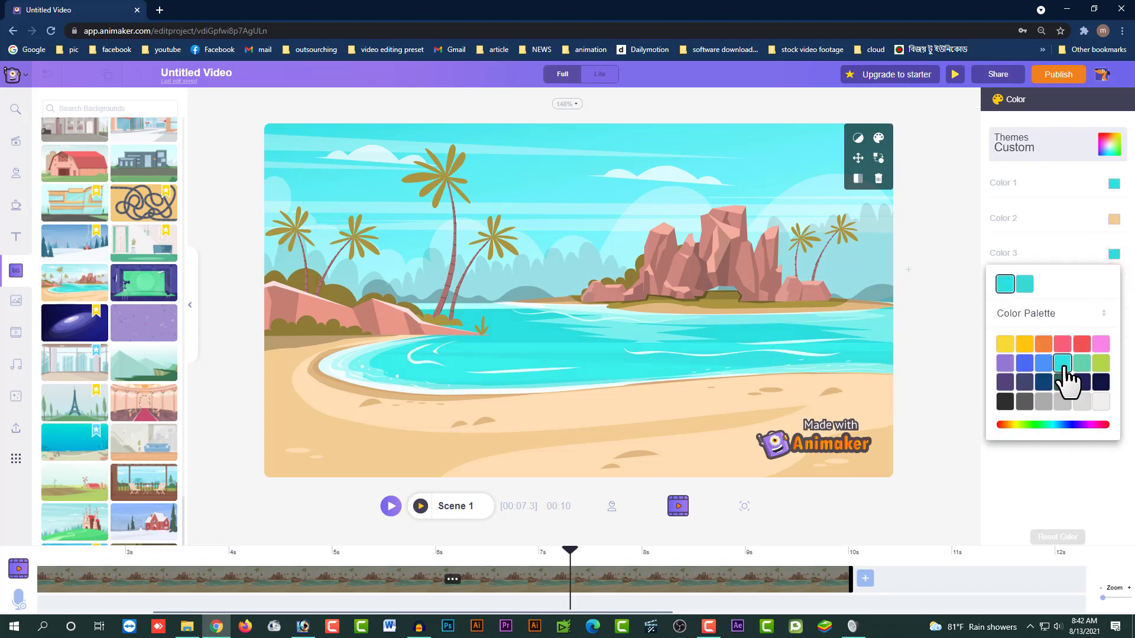
{"action": "left_click", "coordinate": [1081, 363]}
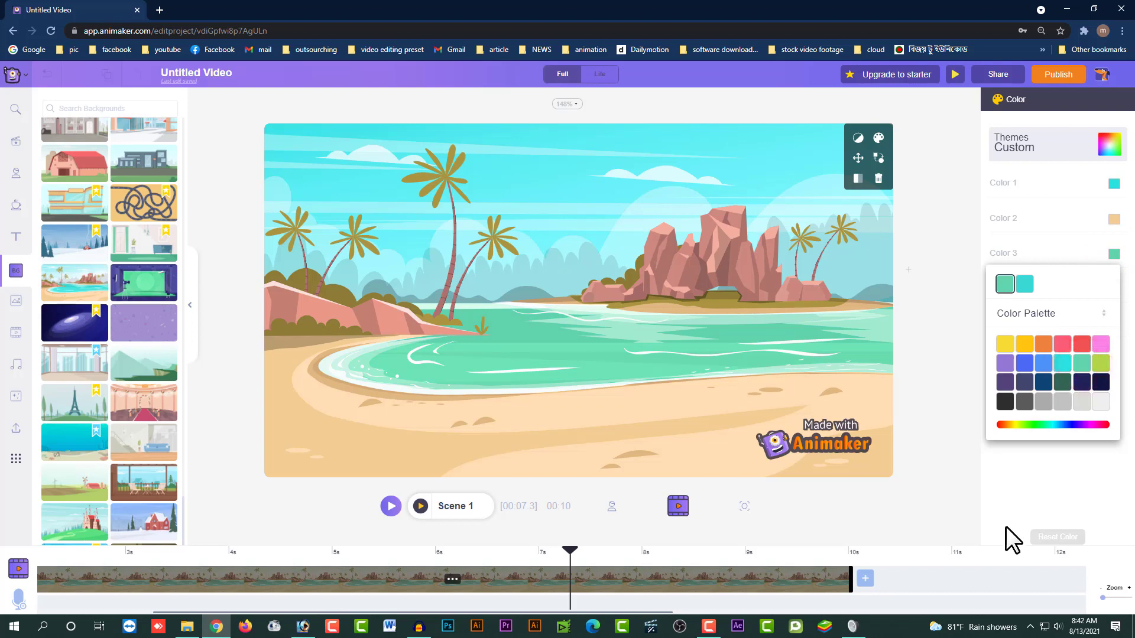
{"action": "left_click", "coordinate": [1013, 489]}
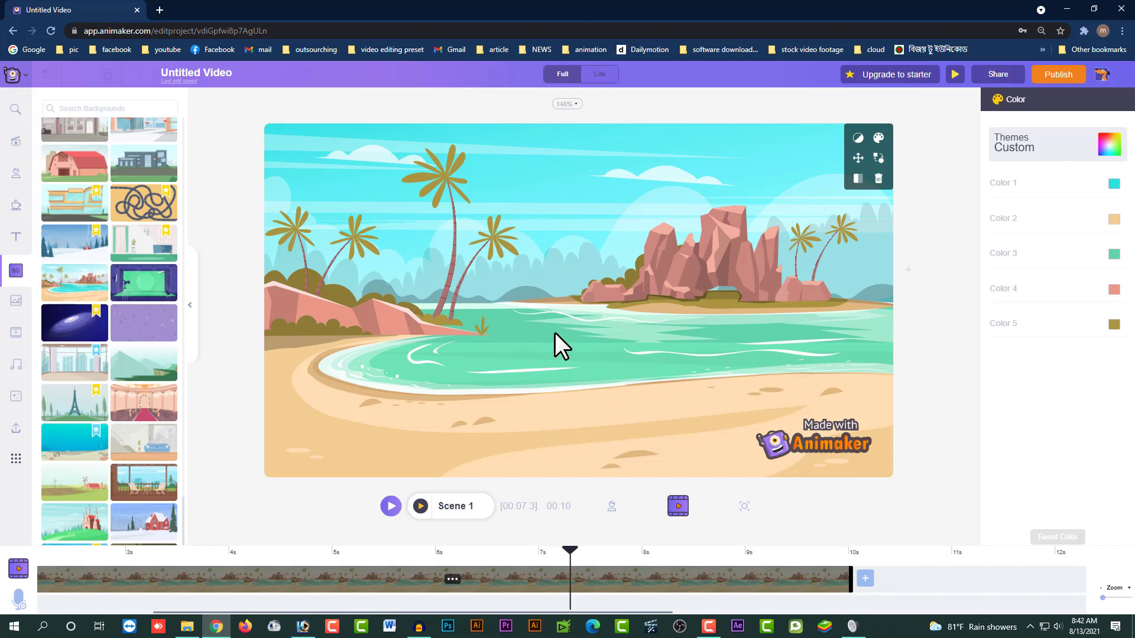
- Add the custom female character in the purple shirt and jeans to the beach scene, slightly left of and above center
{"action": "left_click", "coordinate": [17, 176]}
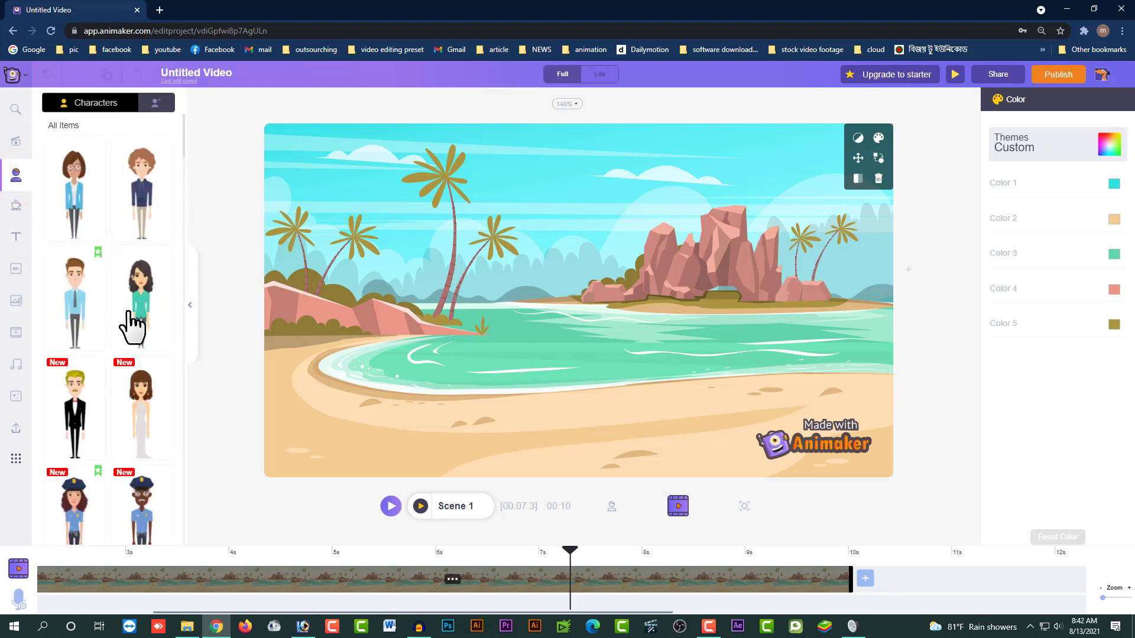
{"action": "left_click", "coordinate": [157, 104]}
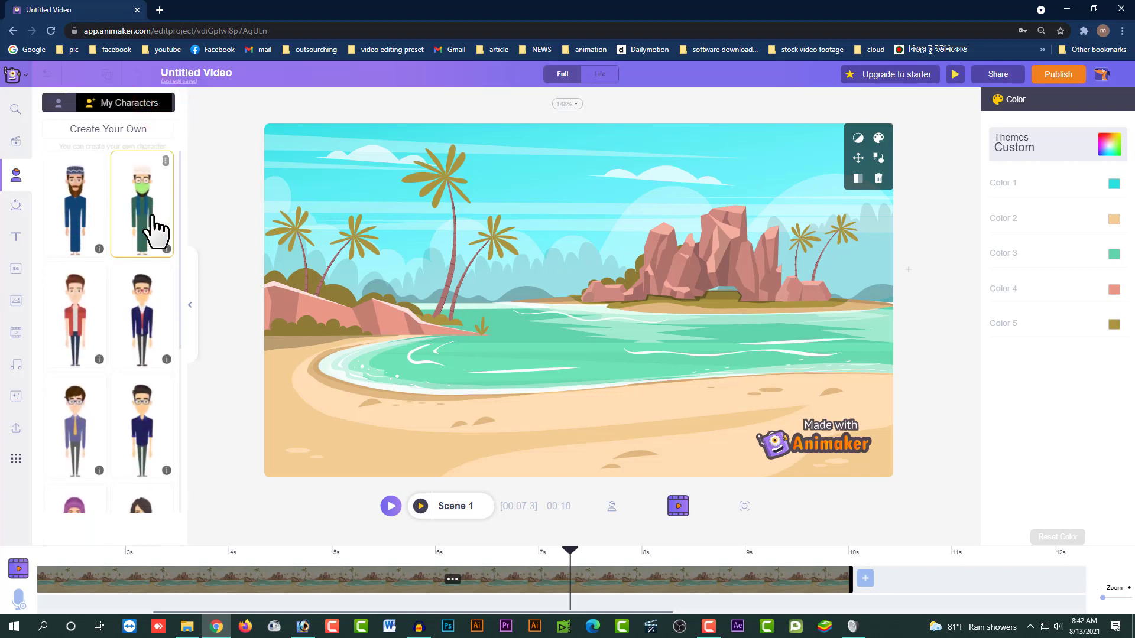
{"action": "scroll", "coordinate": [114, 277], "scroll_direction": "down", "scroll_amount": 5}
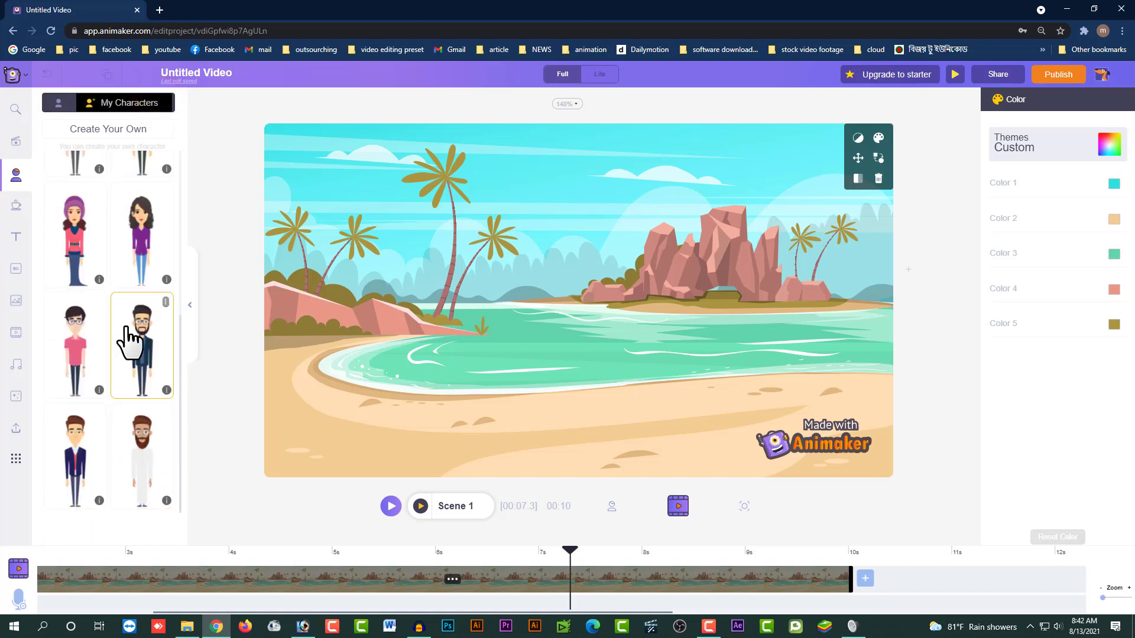
{"action": "left_click", "coordinate": [151, 253]}
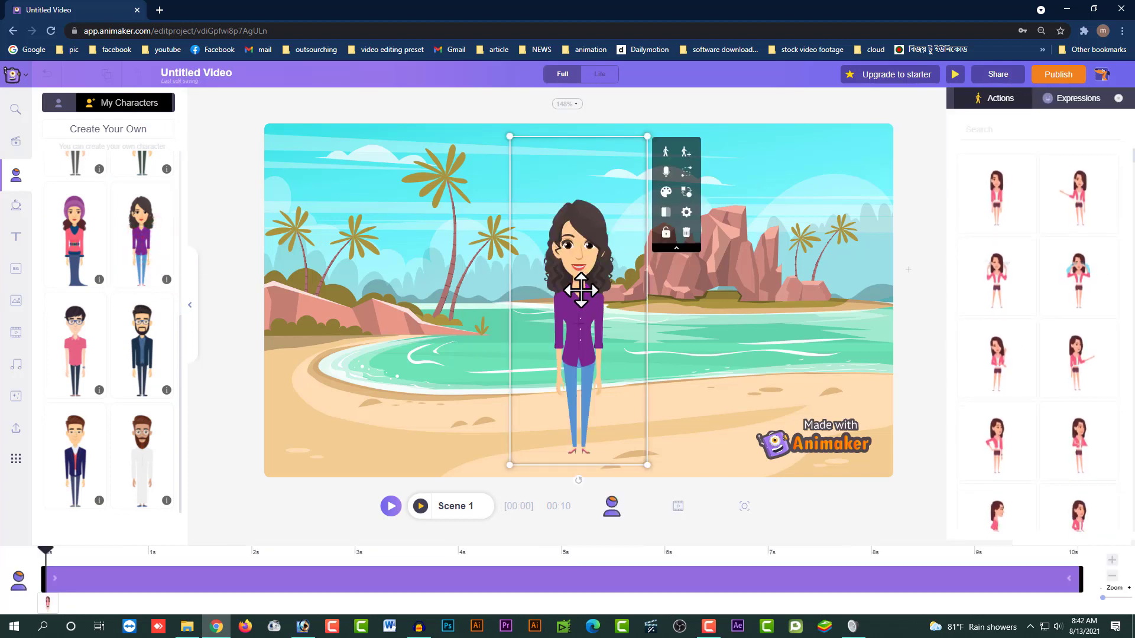
{"action": "left_click_drag", "start_coordinate": [581, 290], "coordinate": [556, 271]}
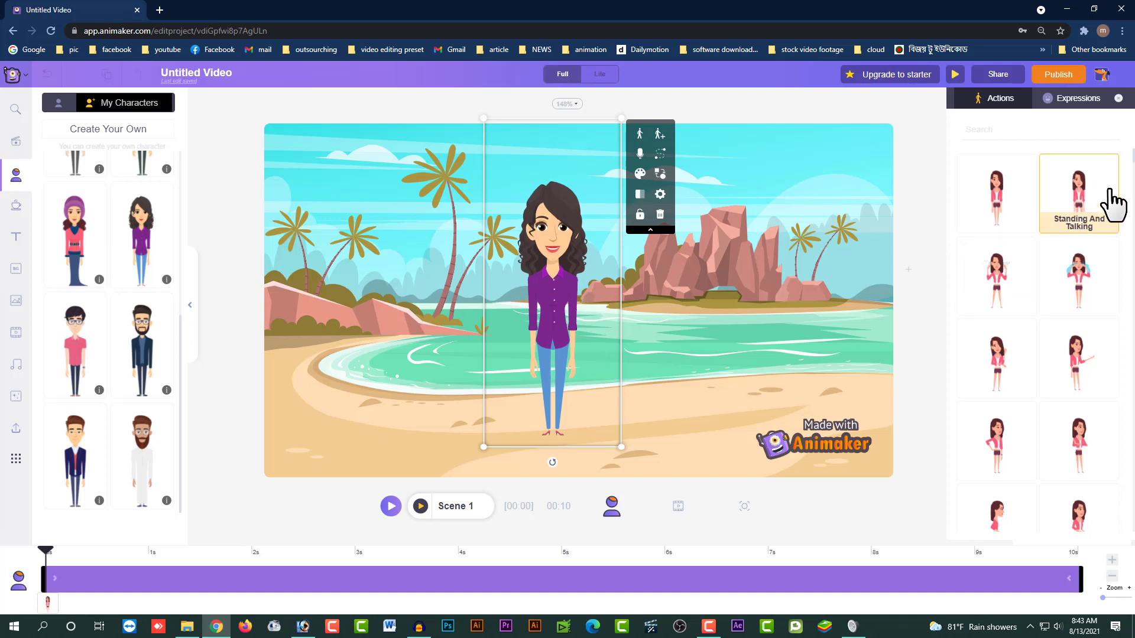
- Browse the female character's actions and apply the Relaxing Hammock action
{"action": "scroll", "coordinate": [1114, 209], "scroll_direction": "down", "scroll_amount": 3}
{"action": "scroll", "coordinate": [1114, 216], "scroll_direction": "down", "scroll_amount": 10}
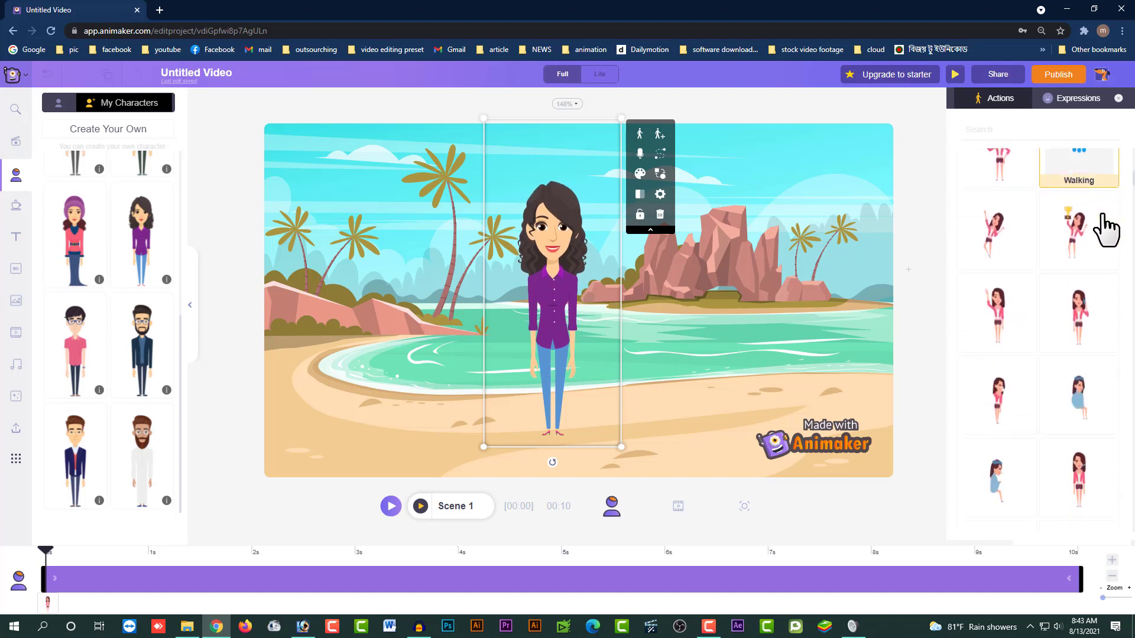
{"action": "scroll", "coordinate": [1105, 228], "scroll_direction": "down", "scroll_amount": 8}
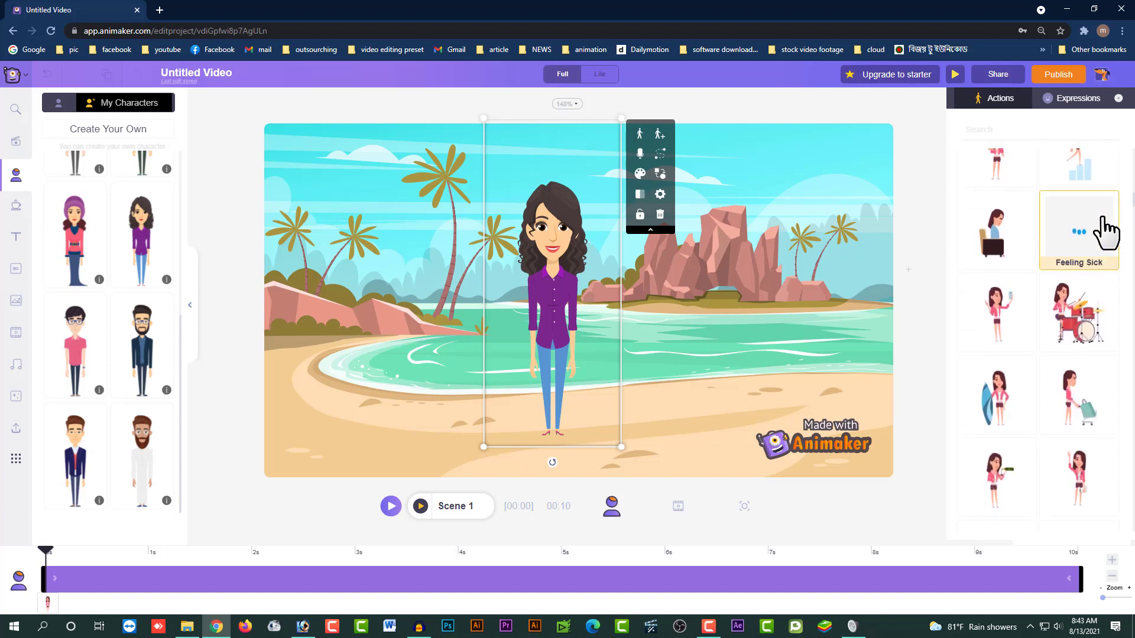
{"action": "scroll", "coordinate": [1105, 232], "scroll_direction": "down", "scroll_amount": 8}
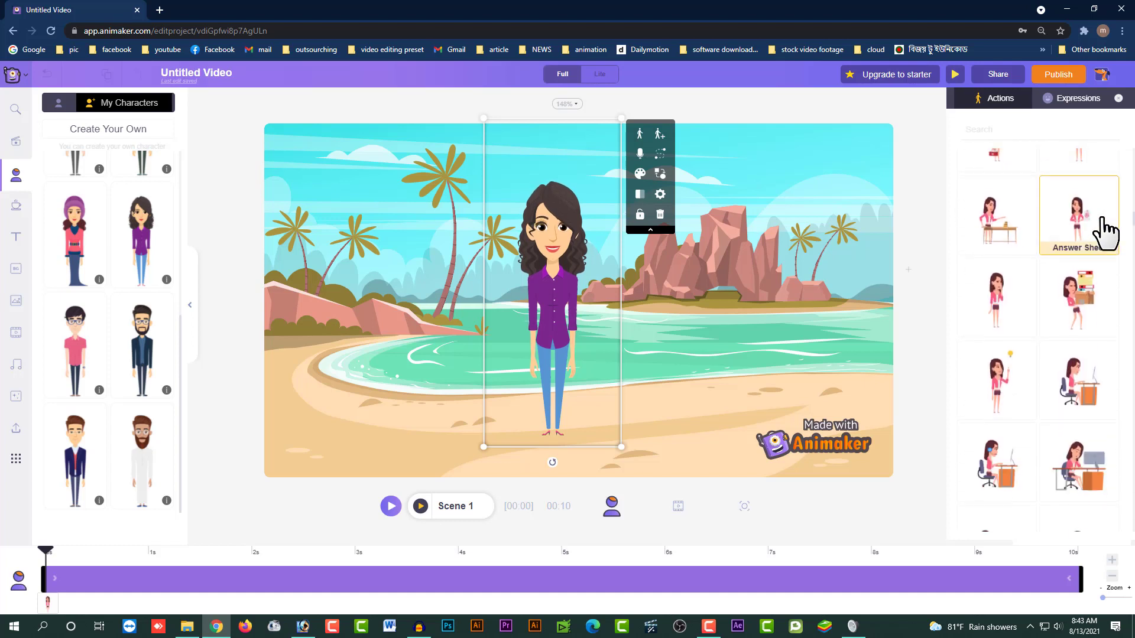
{"action": "scroll", "coordinate": [1105, 233], "scroll_direction": "down", "scroll_amount": 8}
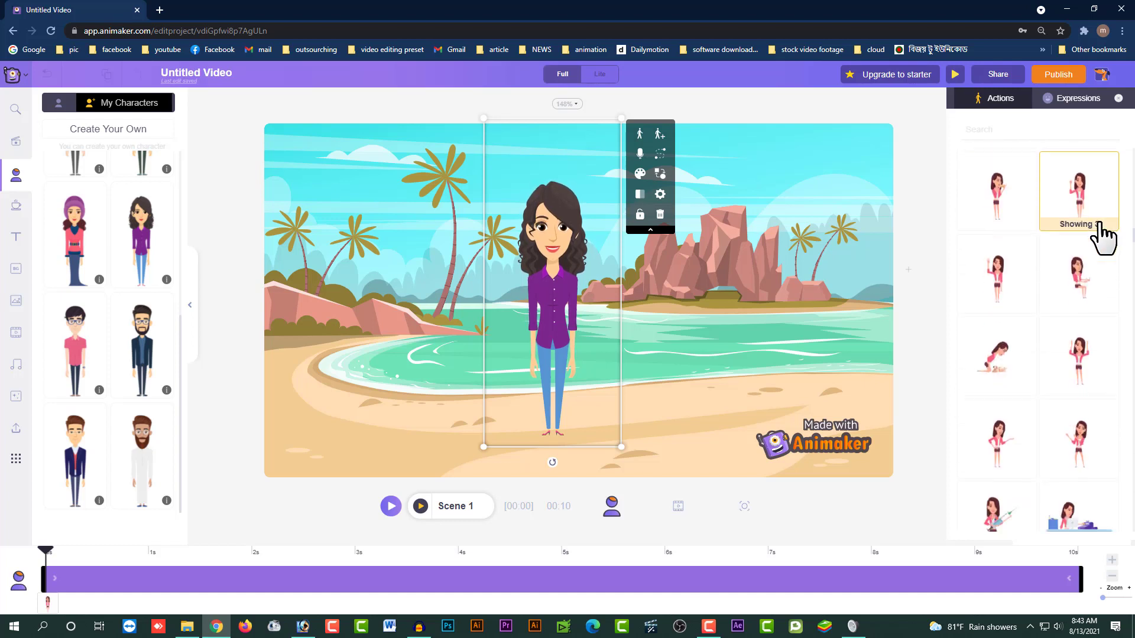
{"action": "scroll", "coordinate": [1100, 236], "scroll_direction": "down", "scroll_amount": 8}
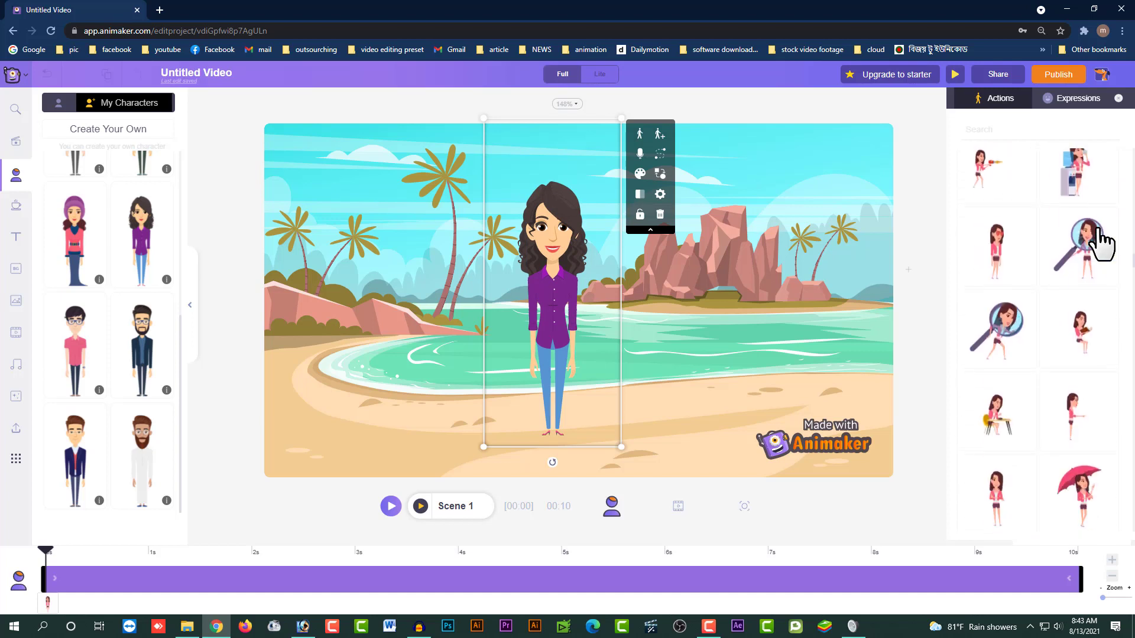
{"action": "scroll", "coordinate": [1099, 245], "scroll_direction": "down", "scroll_amount": 8}
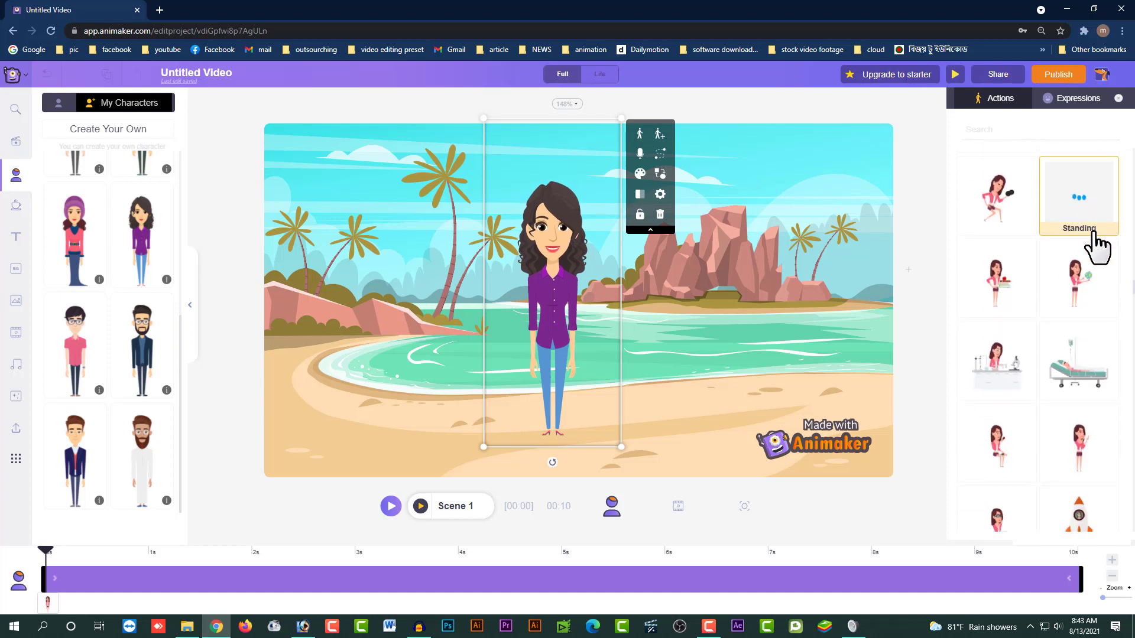
{"action": "scroll", "coordinate": [1093, 248], "scroll_direction": "down", "scroll_amount": 3}
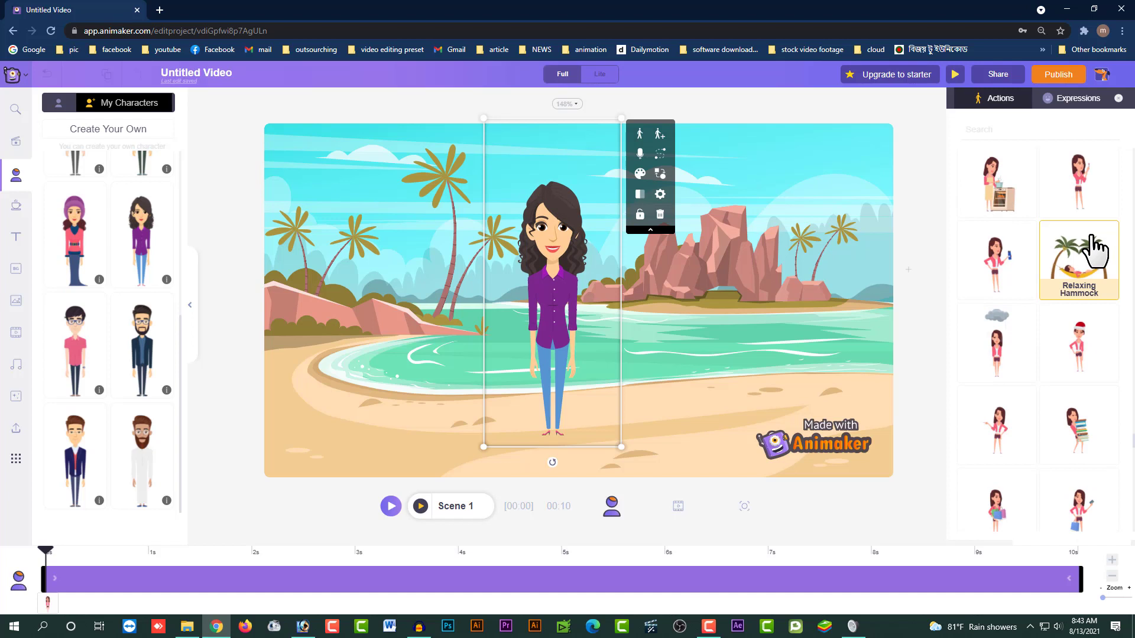
{"action": "left_click", "coordinate": [1087, 260]}
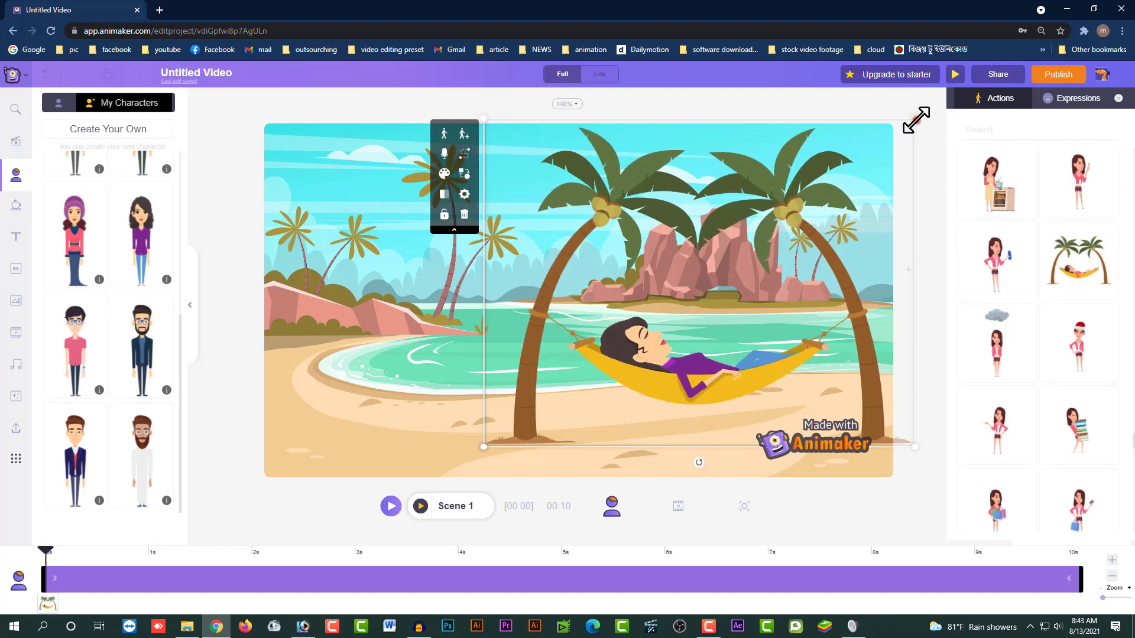
- Shrink the hammock character and position it mid-scene, with its palm trunks standing on the sand along the shoreline
{"action": "left_click_drag", "start_coordinate": [916, 119], "coordinate": [792, 237]}
{"action": "left_click_drag", "start_coordinate": [717, 273], "coordinate": [635, 249]}
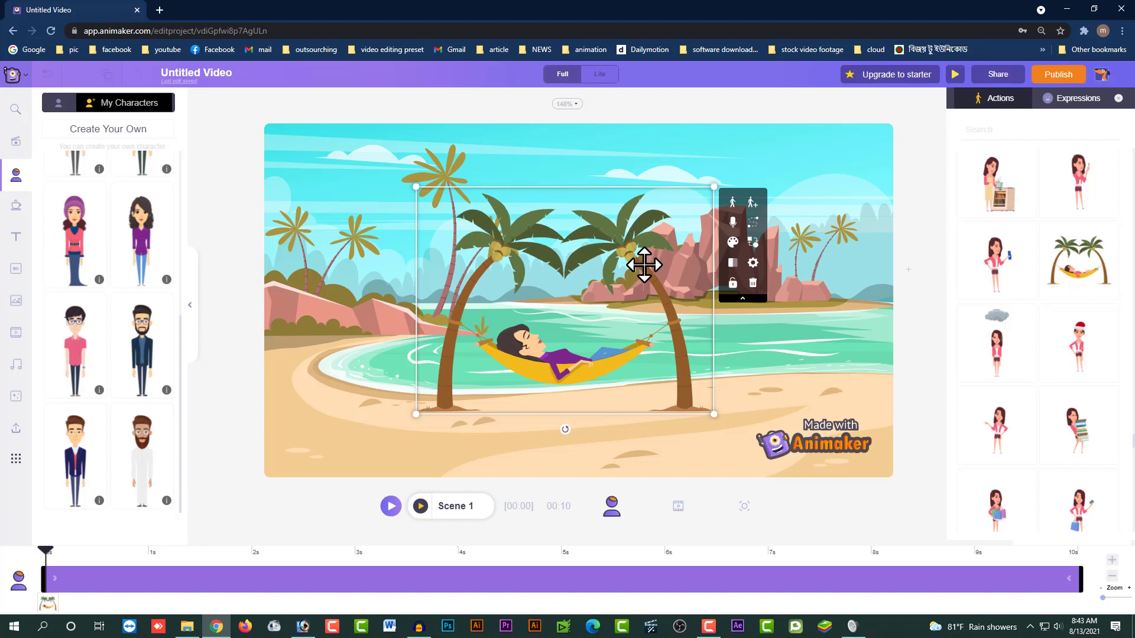
{"action": "left_click_drag", "start_coordinate": [644, 264], "coordinate": [644, 251]}
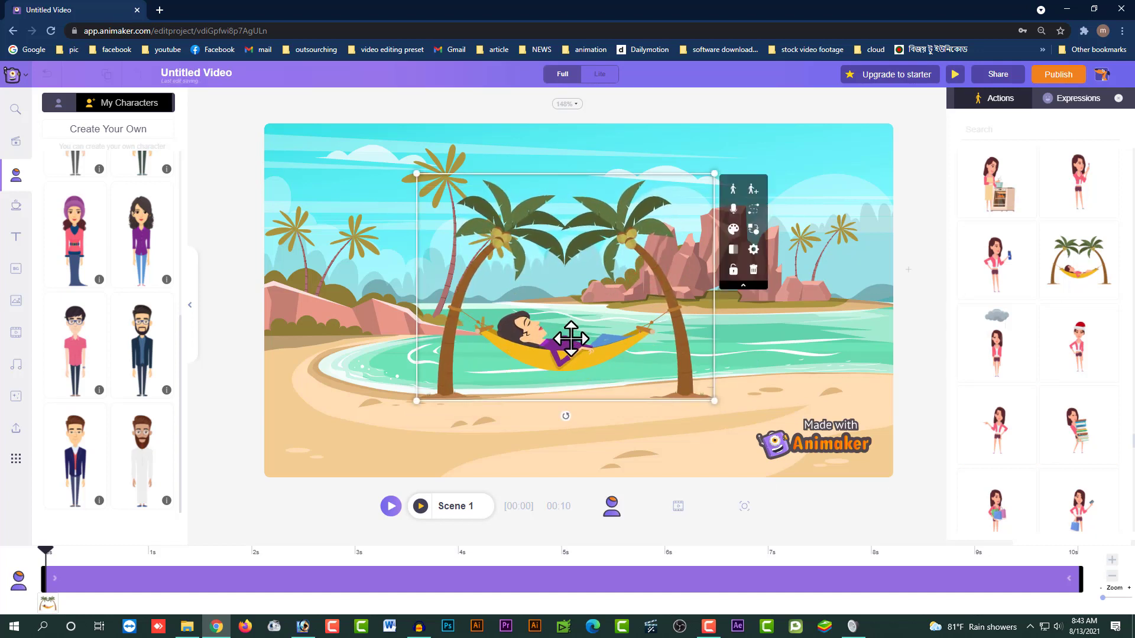
{"action": "left_click_drag", "start_coordinate": [714, 400], "coordinate": [734, 415]}
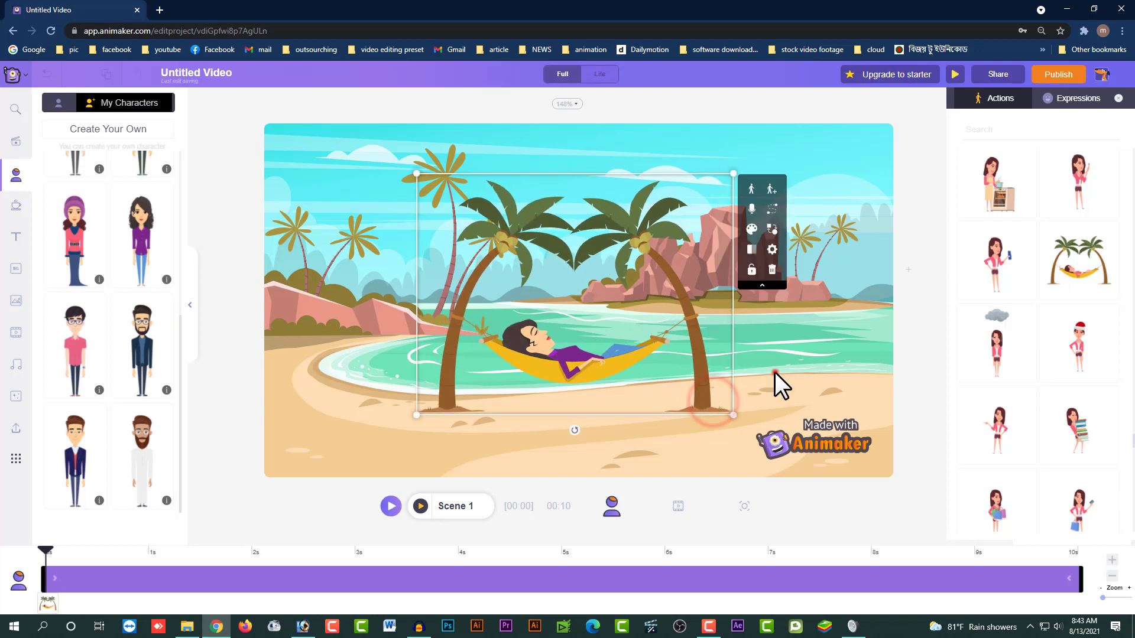
{"action": "left_click", "coordinate": [780, 386]}
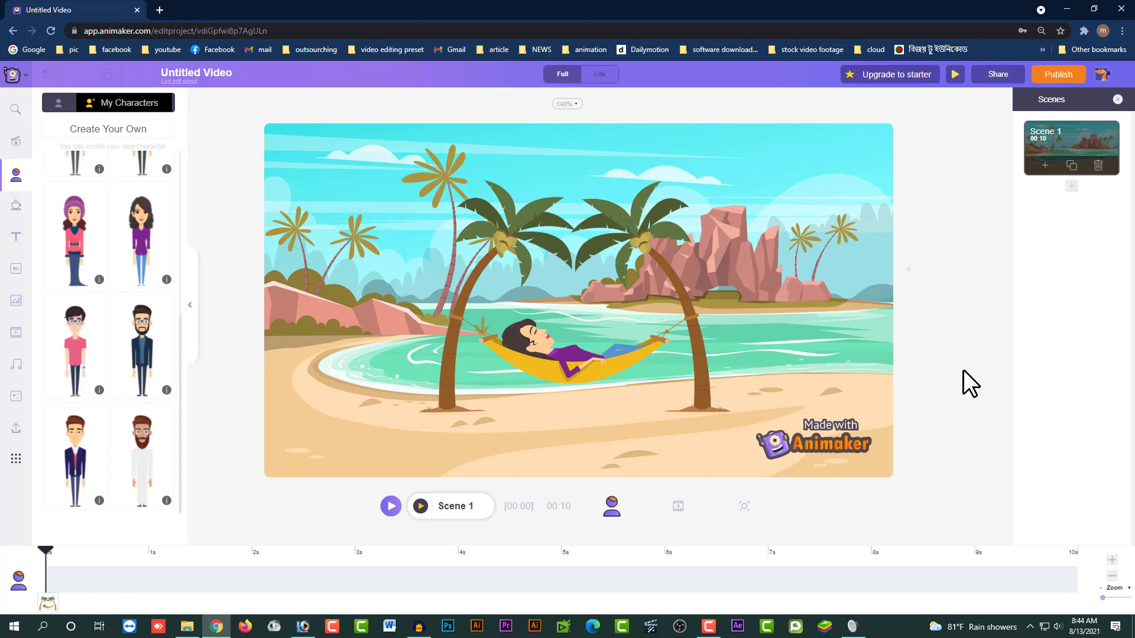
- Switch to Photoshop to examine the transparent background of 9-2-bamboo-png-clipart.png, and return to Animaker in the browser
{"action": "left_click", "coordinate": [303, 626]}
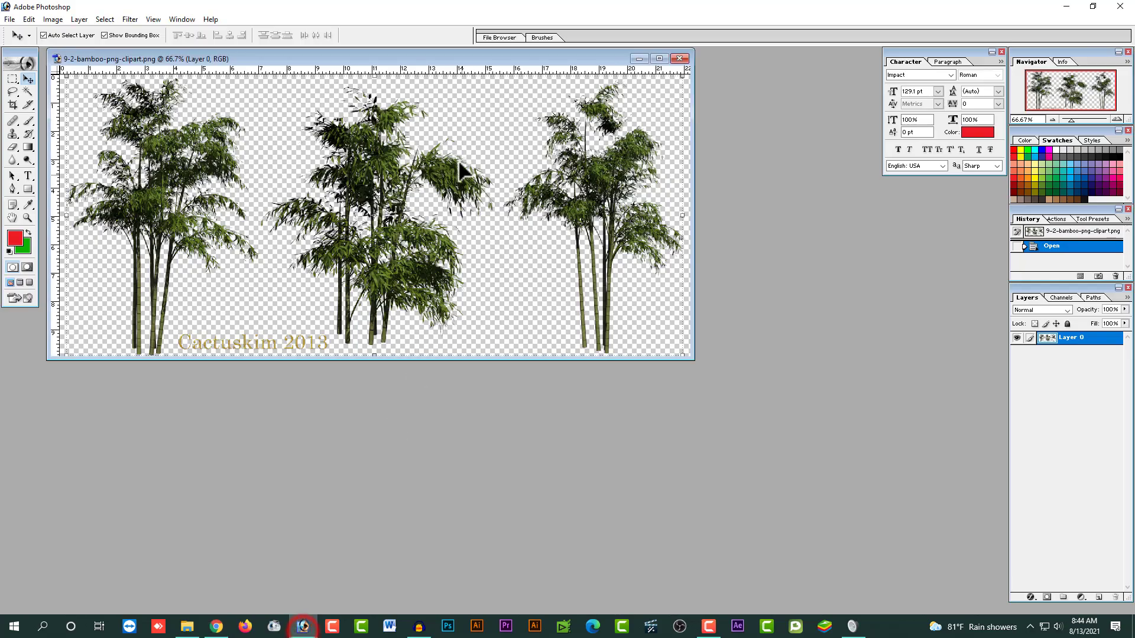
{"action": "left_click_drag", "start_coordinate": [530, 57], "coordinate": [631, 123]}
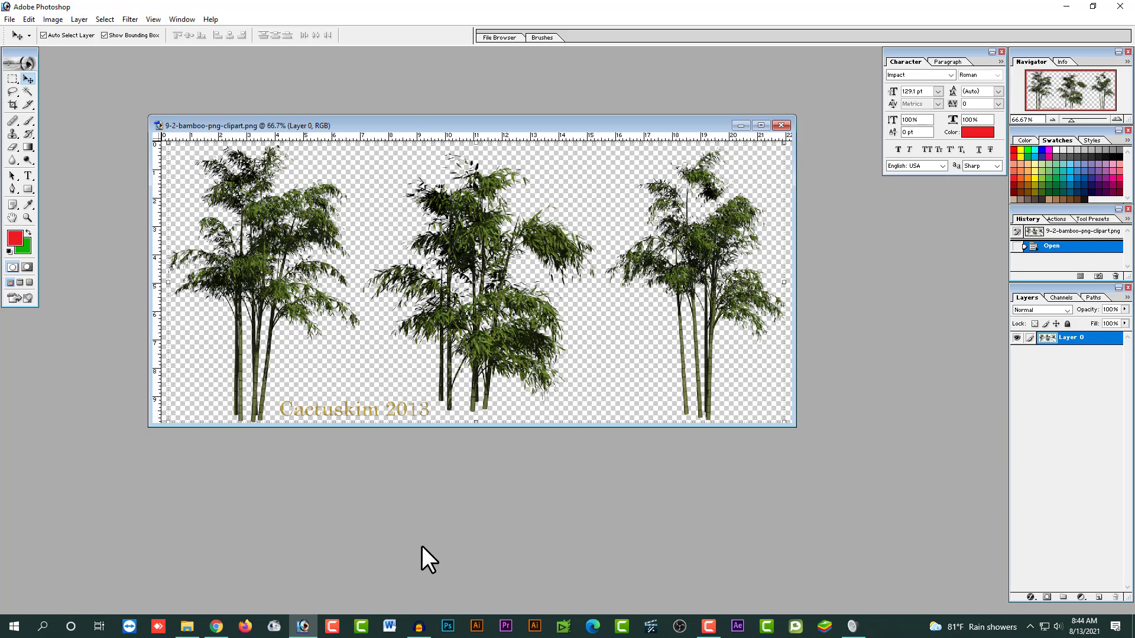
{"action": "left_click", "coordinate": [217, 626]}
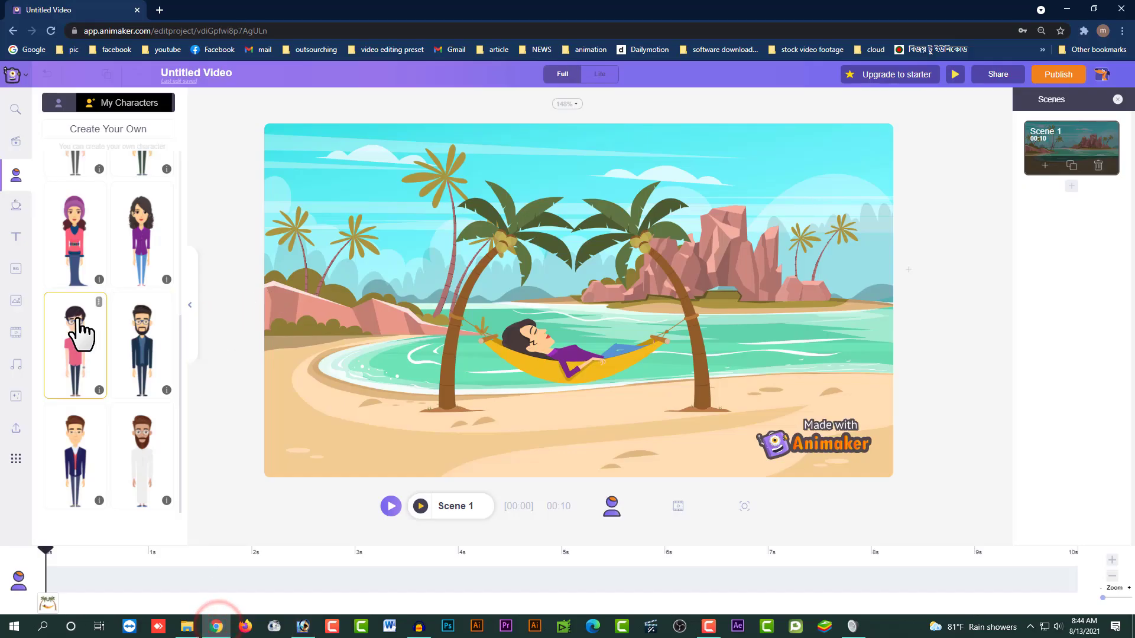
- Insert the uploaded bamboo image into the beach scene and move it up and to the left over the hammock
{"action": "left_click", "coordinate": [19, 431]}
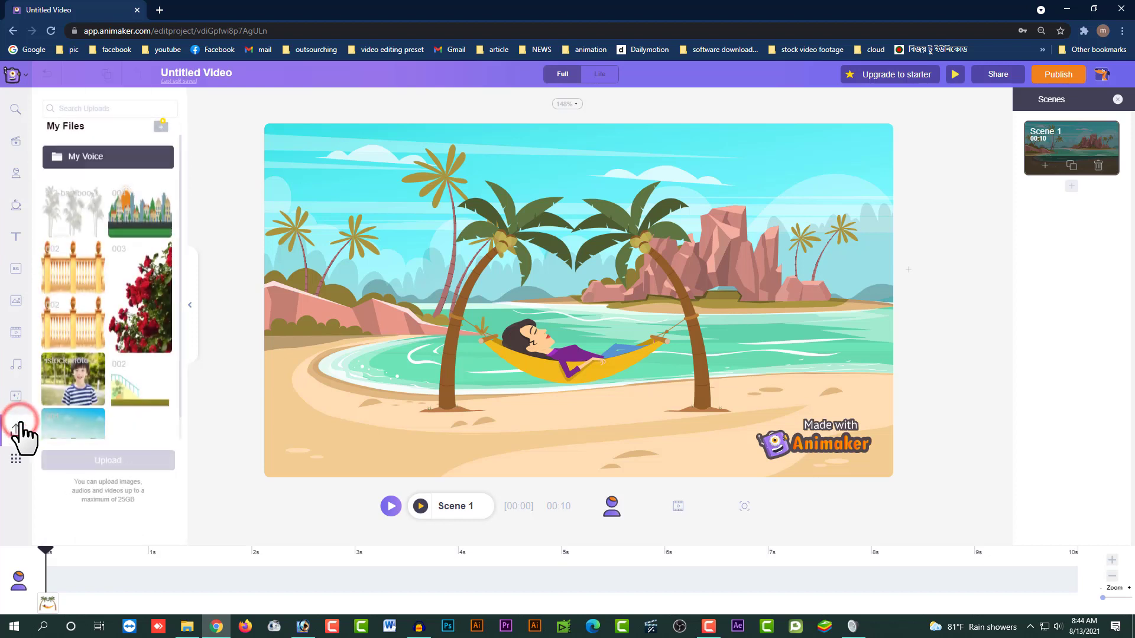
{"action": "left_click", "coordinate": [82, 225]}
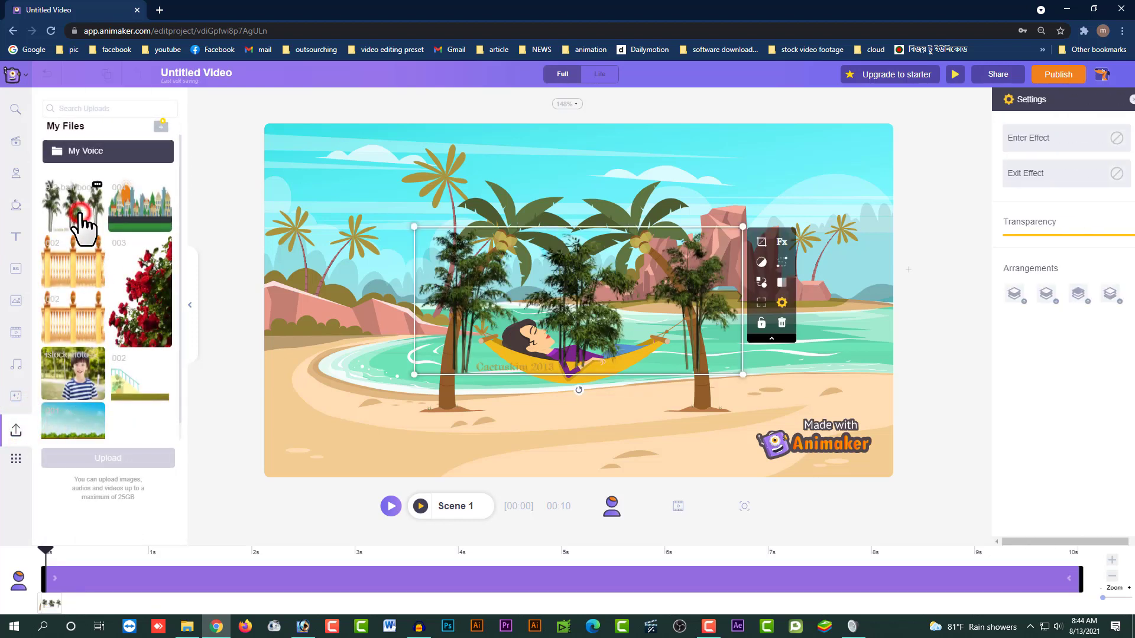
{"action": "left_click_drag", "start_coordinate": [545, 301], "coordinate": [489, 277]}
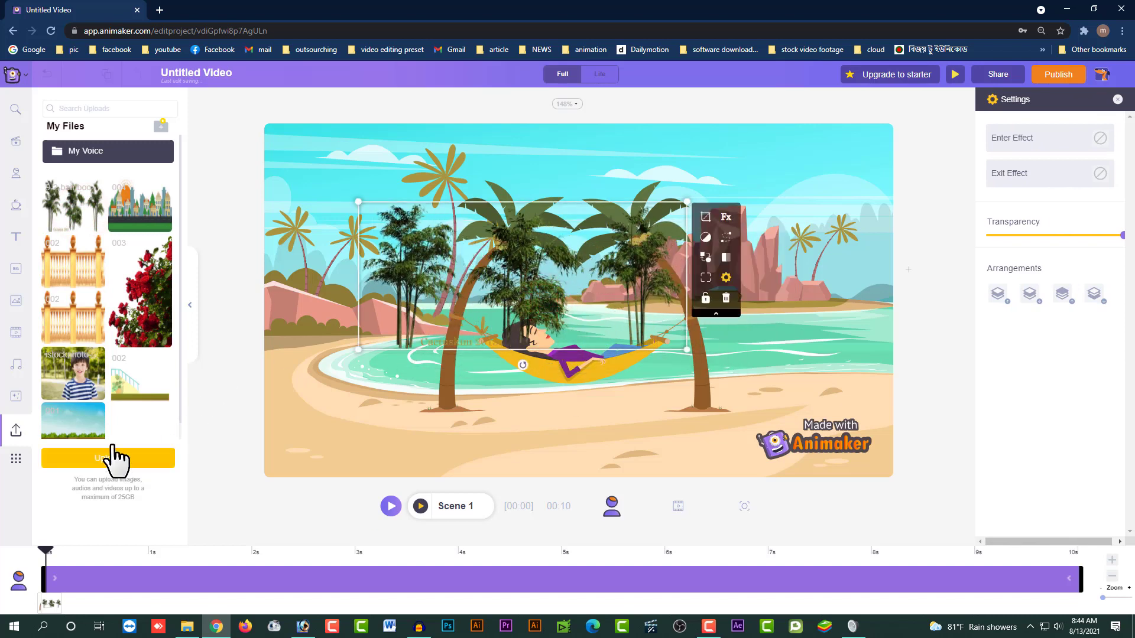
{"action": "mouse_move", "coordinate": [171, 210]}
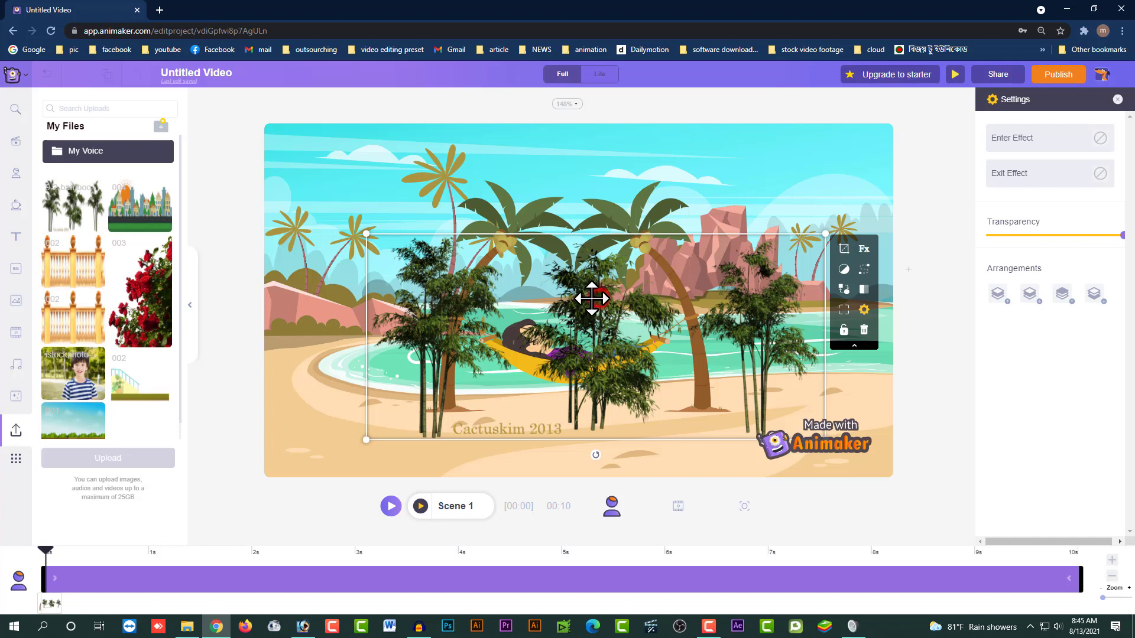
- Apply the Blur effect to the bamboo image and raise its intensity to the maximum
{"action": "left_click", "coordinate": [844, 269]}
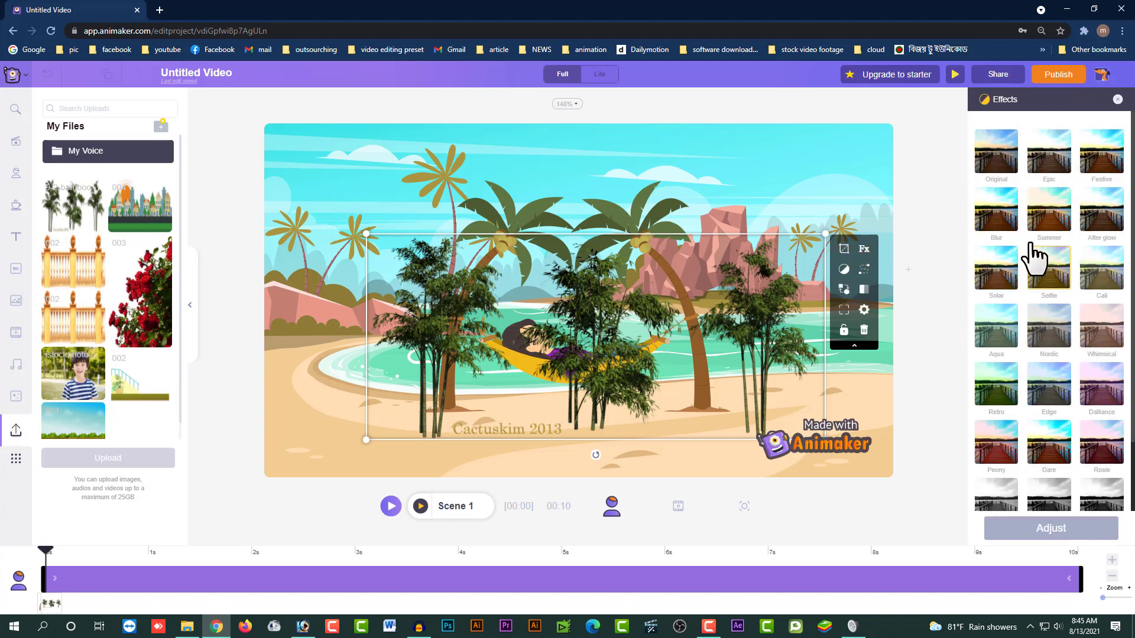
{"action": "left_click", "coordinate": [1001, 220]}
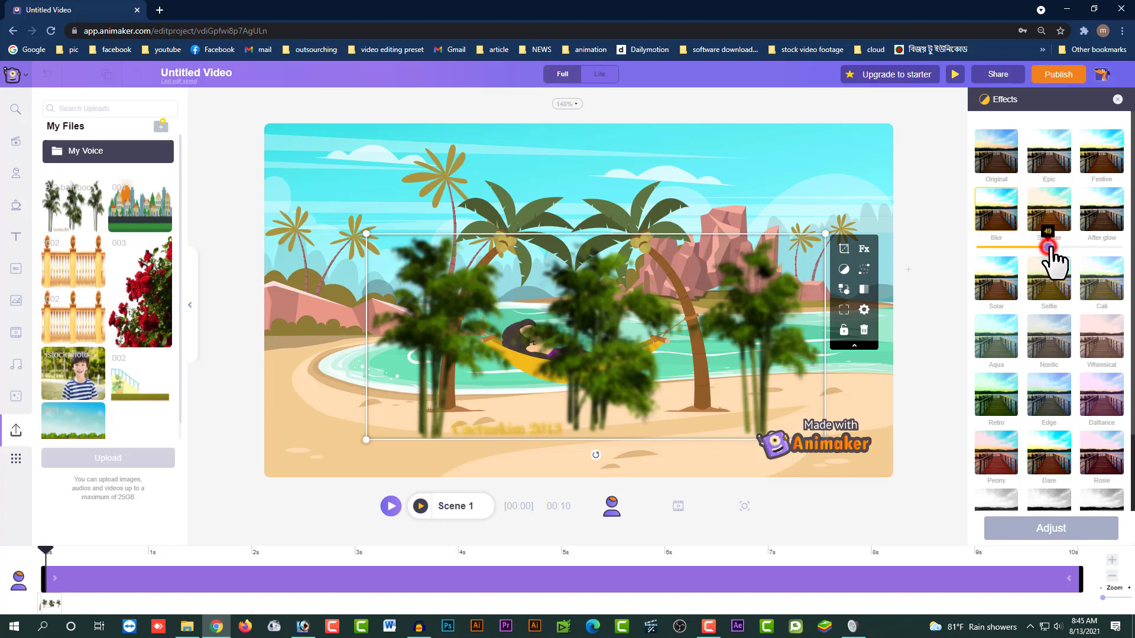
{"action": "left_click_drag", "start_coordinate": [1050, 248], "coordinate": [1129, 249]}
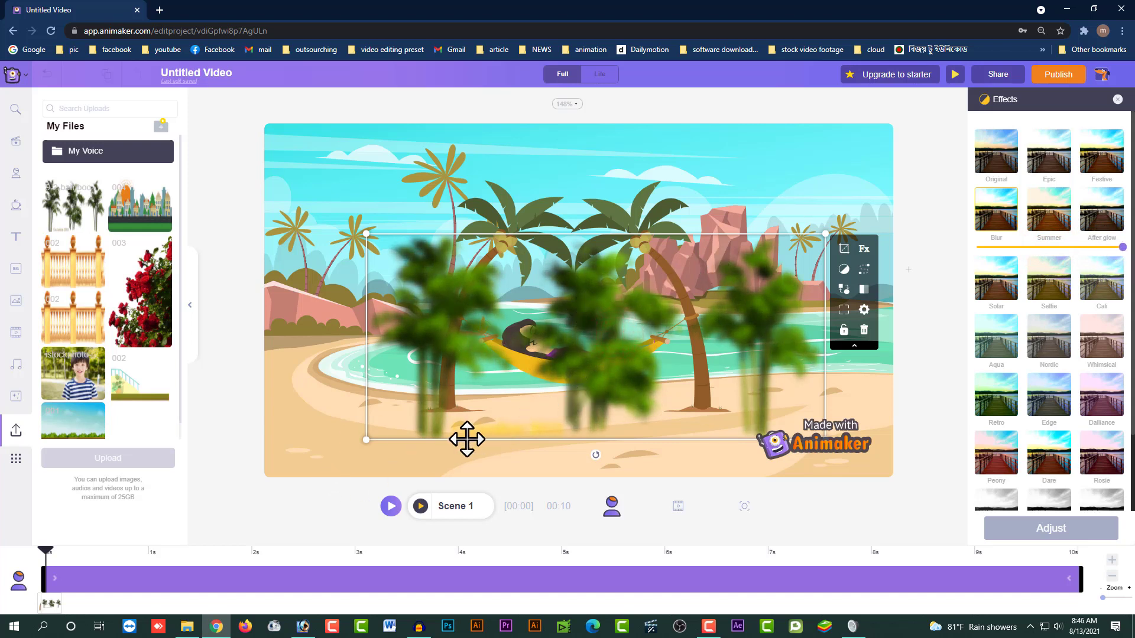
- Shift the blurred bamboo image to the right so its middle clump stands beside the right-hand palm trunk
{"action": "left_click_drag", "start_coordinate": [602, 355], "coordinate": [674, 347]}
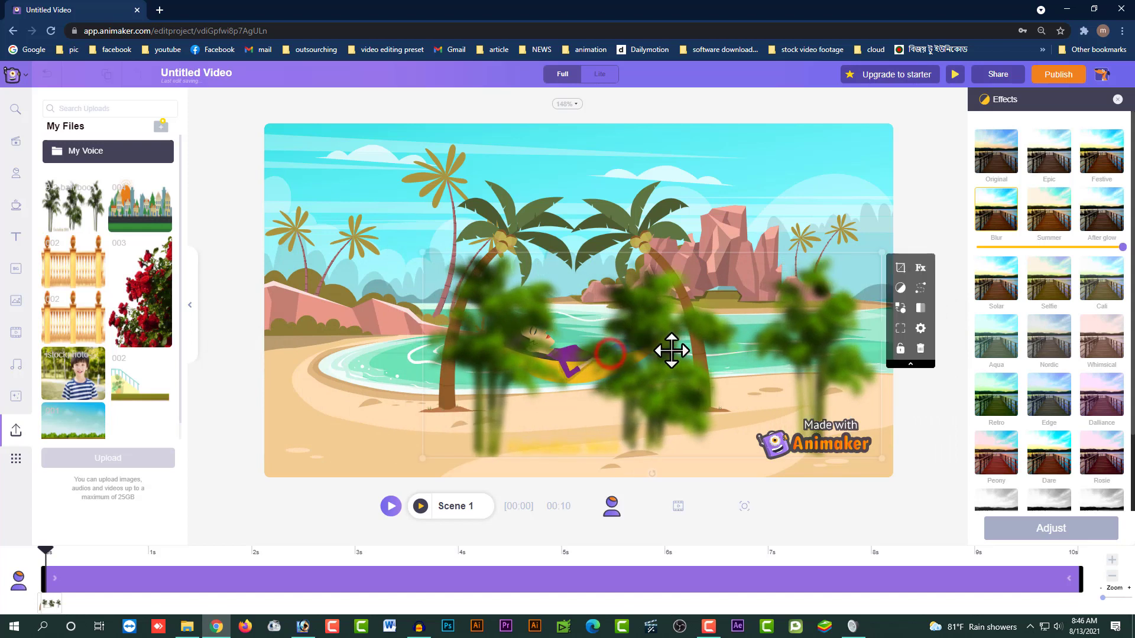
{"action": "left_click_drag", "start_coordinate": [43, 553], "coordinate": [42, 578]}
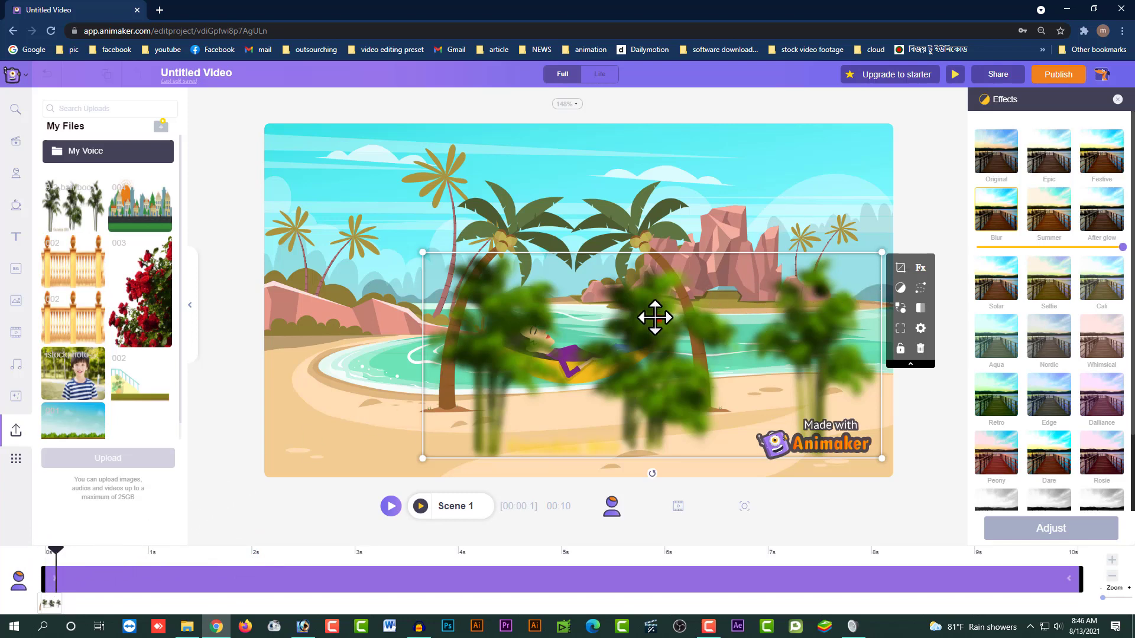
{"action": "left_click_drag", "start_coordinate": [658, 317], "coordinate": [648, 304]}
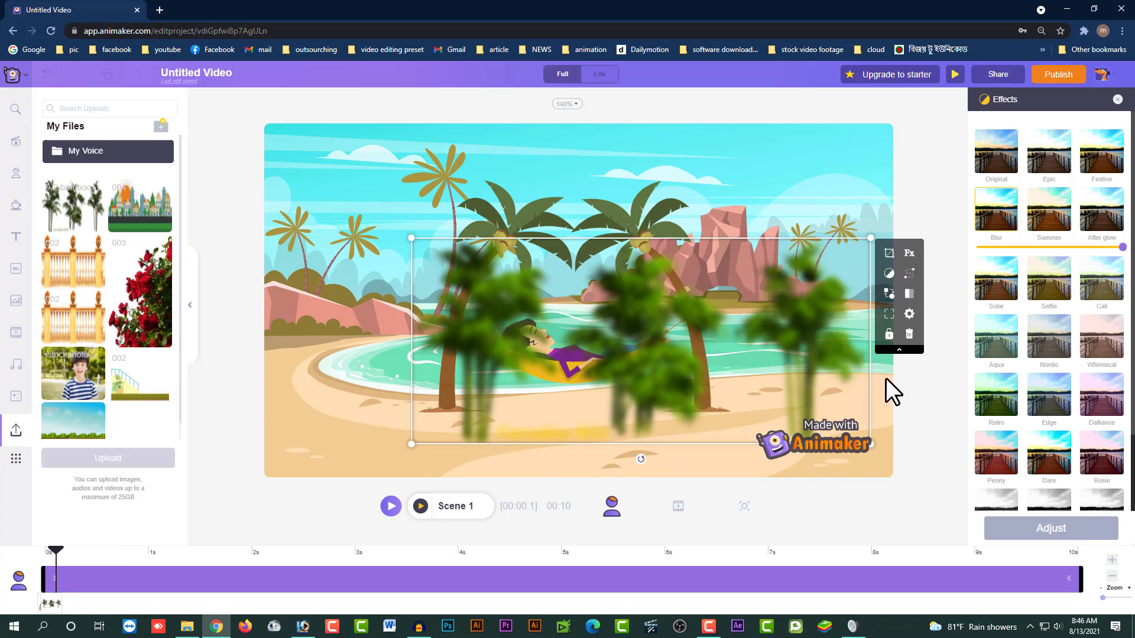
- Add a Left to right Smartmove to the bamboo image starting at about 0.5 s, and check its start and end positions
{"action": "left_click", "coordinate": [66, 559]}
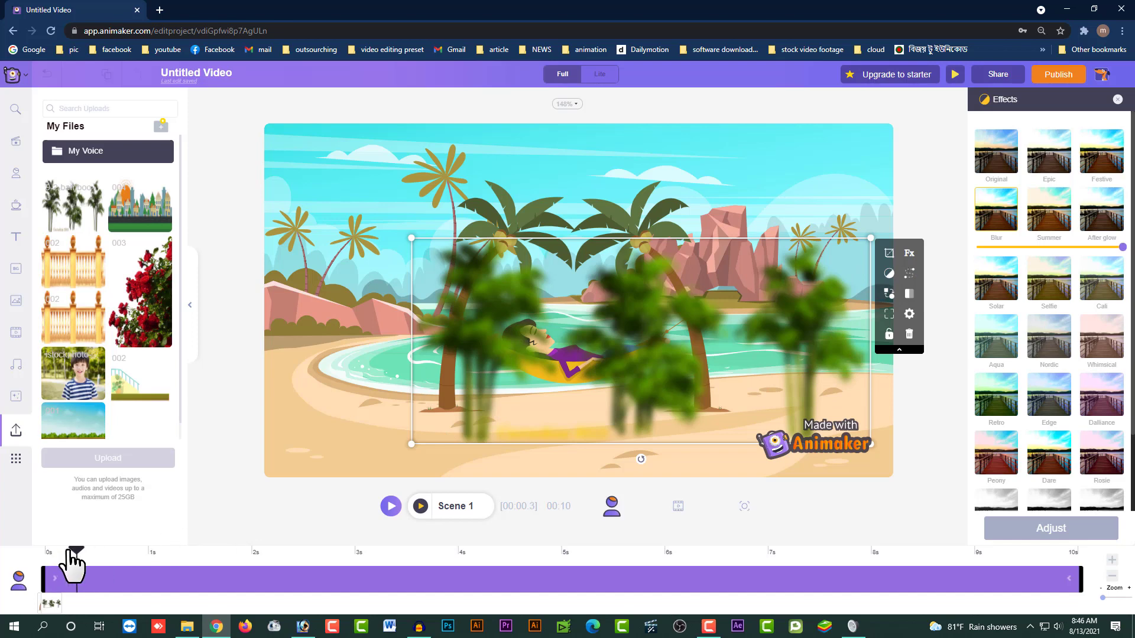
{"action": "left_click", "coordinate": [910, 274]}
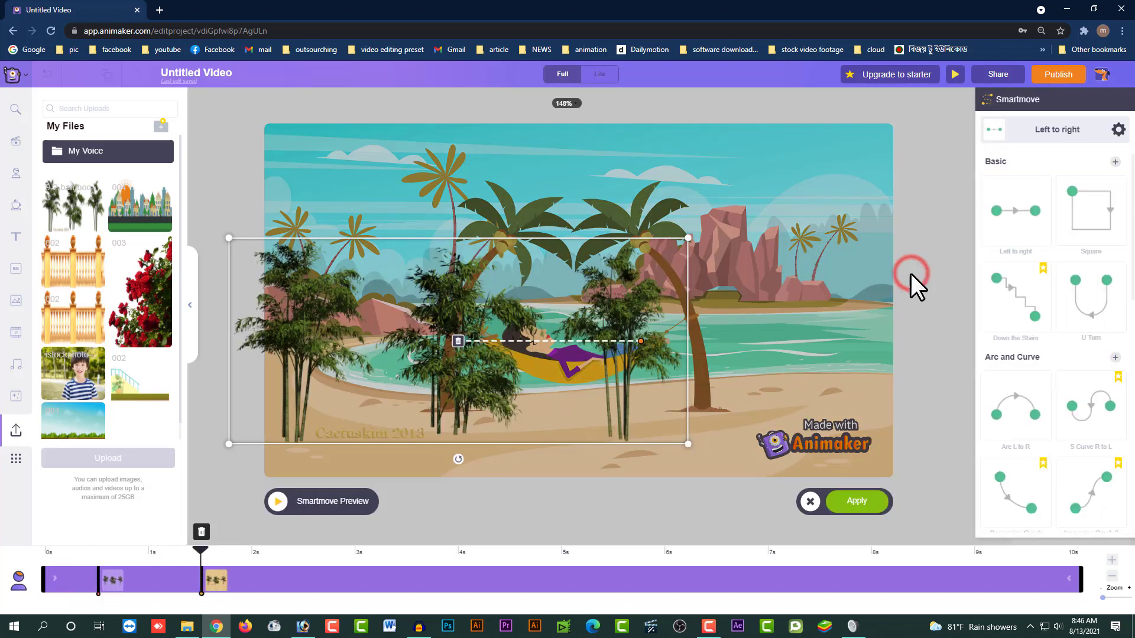
{"action": "left_click", "coordinate": [98, 580]}
{"action": "left_click", "coordinate": [202, 581]}
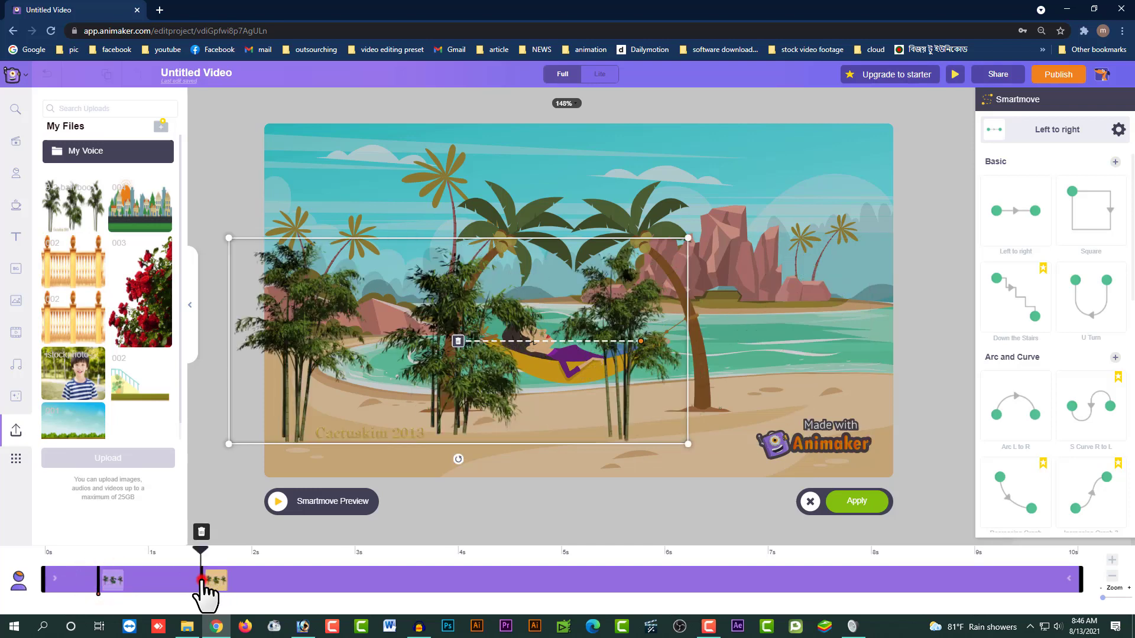
{"action": "left_click", "coordinate": [98, 580]}
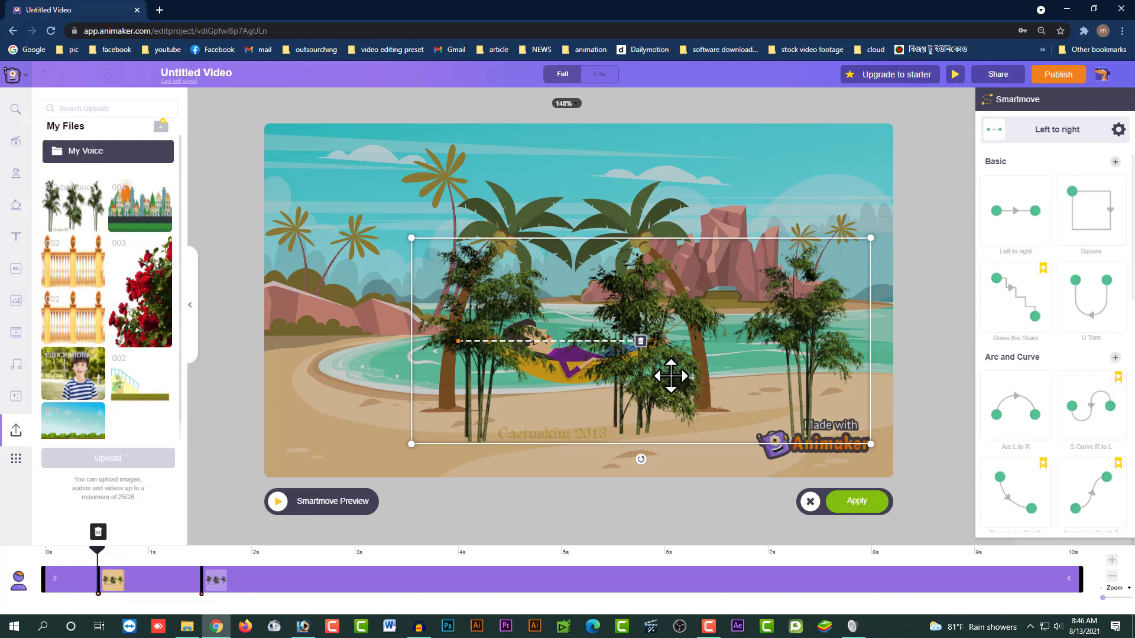
- Enlarge the bamboo at the Smartmove's start position and place it low and to the right as a foreground element
{"action": "left_click_drag", "start_coordinate": [671, 376], "coordinate": [518, 290]}
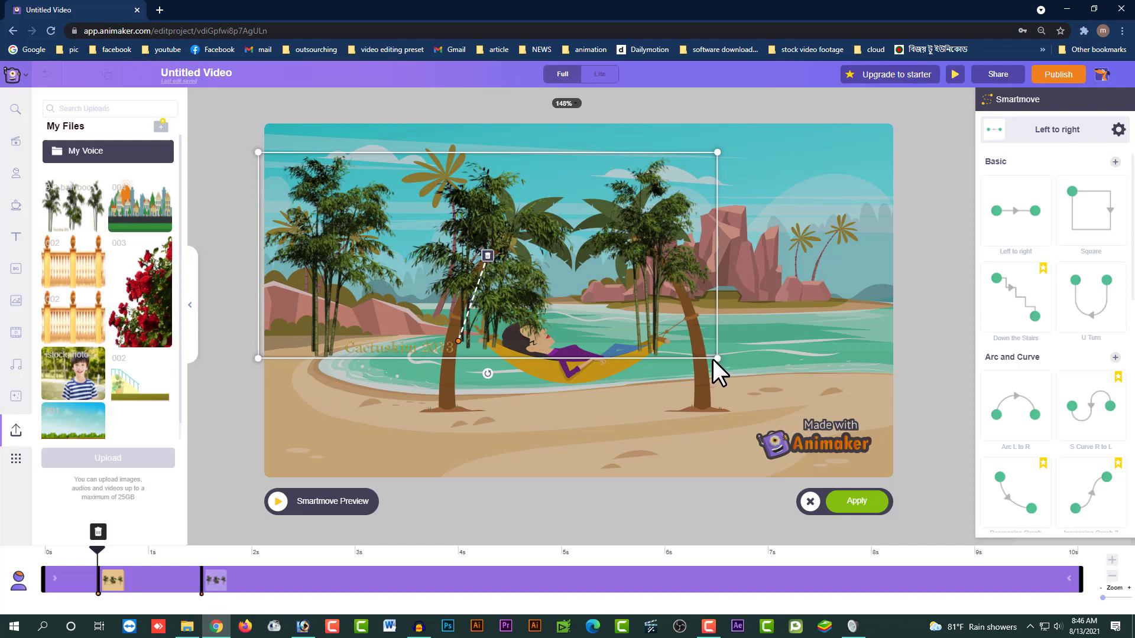
{"action": "left_click_drag", "start_coordinate": [715, 359], "coordinate": [958, 467]}
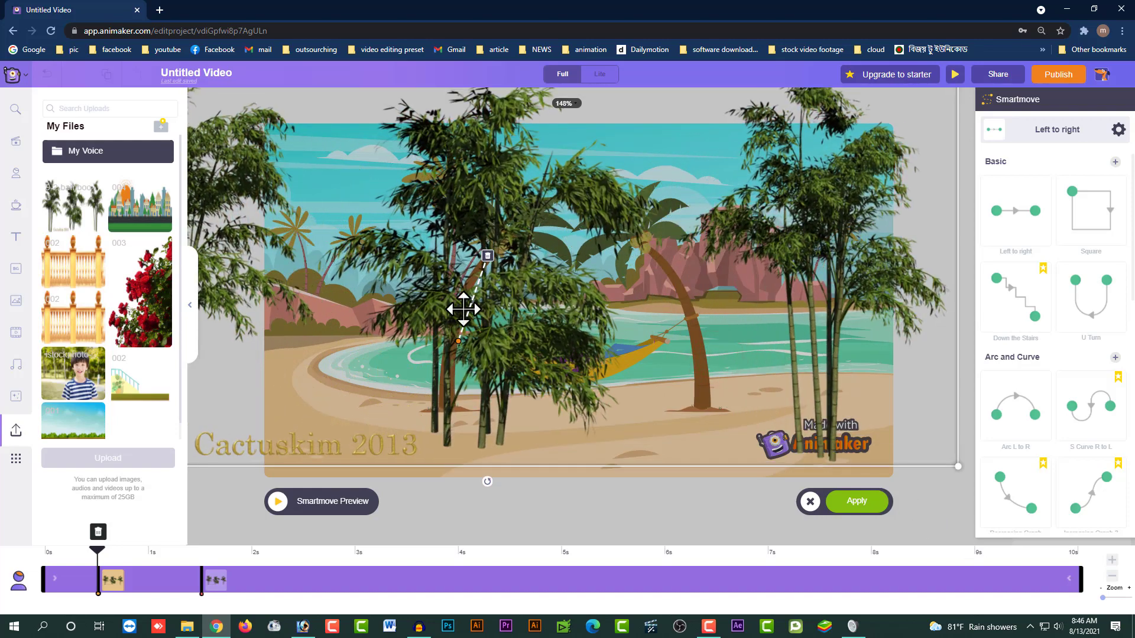
{"action": "left_click_drag", "start_coordinate": [463, 309], "coordinate": [570, 389]}
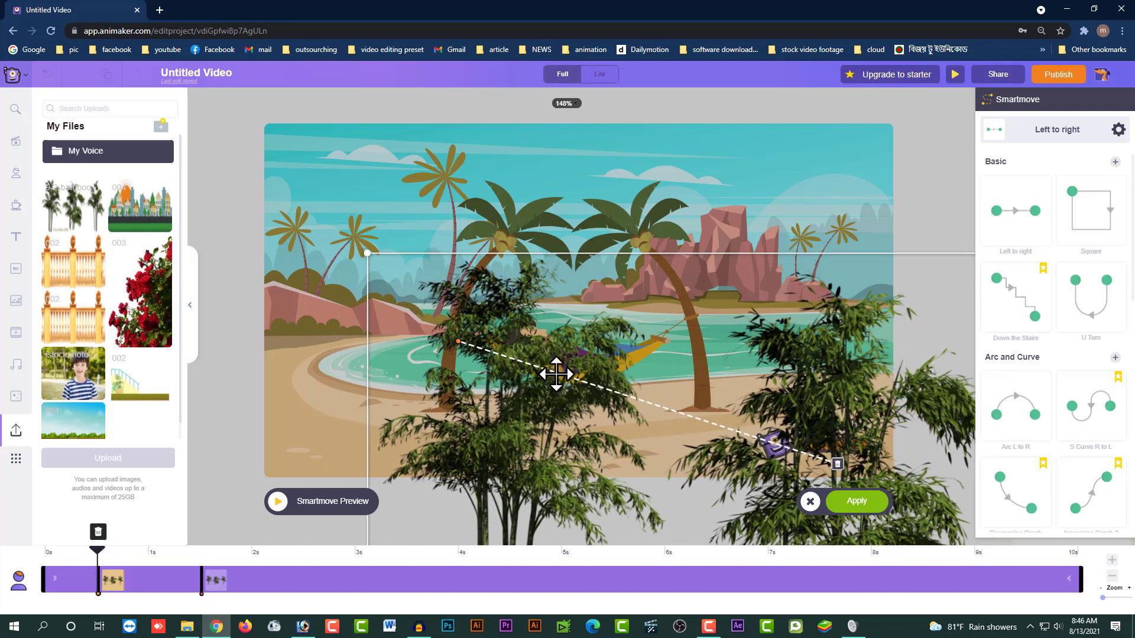
- Enlarge the bamboo at the Smartmove's end position and move it left, leaving the hammock character uncovered
{"action": "left_click", "coordinate": [201, 573]}
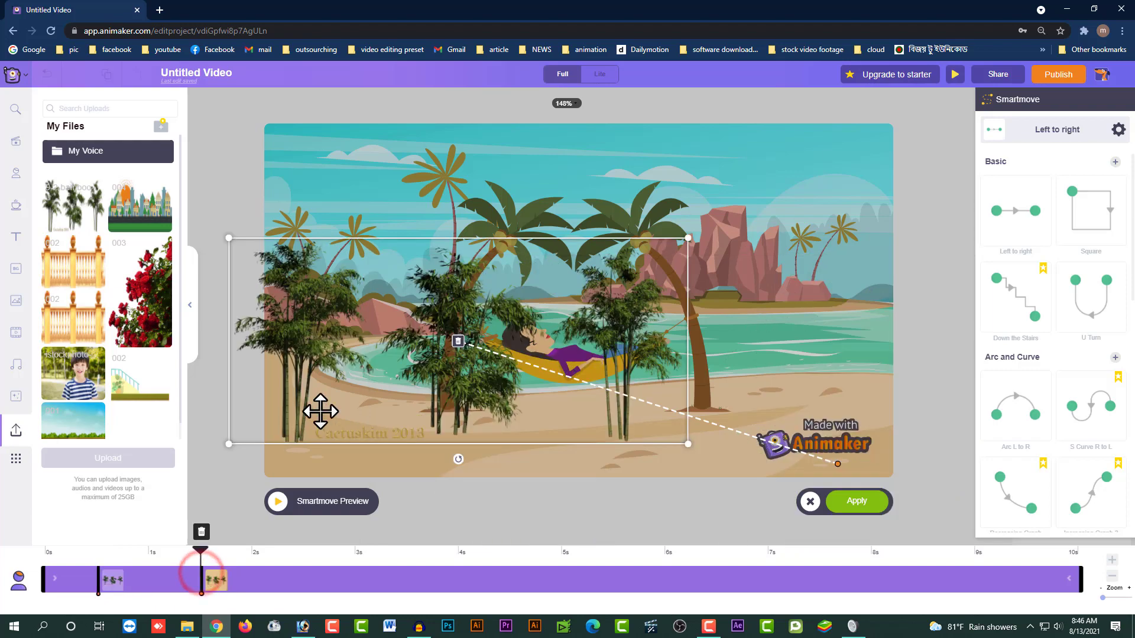
{"action": "left_click_drag", "start_coordinate": [688, 443], "coordinate": [1024, 535]}
{"action": "left_click_drag", "start_coordinate": [698, 319], "coordinate": [388, 372]}
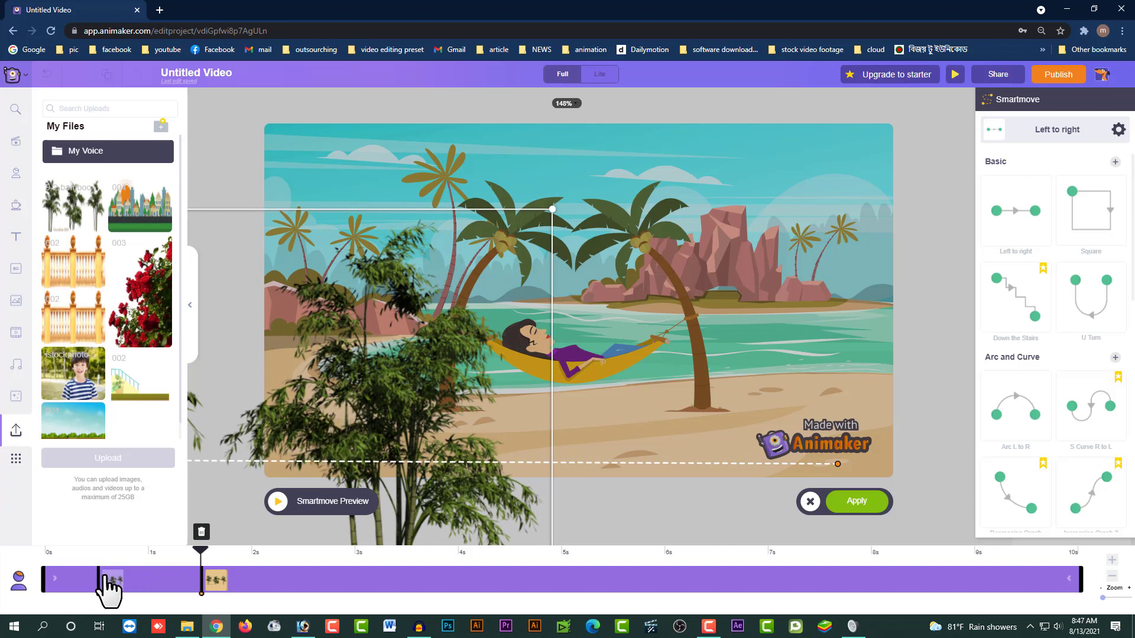
- Stretch the Smartmove from about 0.1 s to about 9.8 s, apply it, and preview the scene
{"action": "left_click_drag", "start_coordinate": [104, 588], "coordinate": [55, 594]}
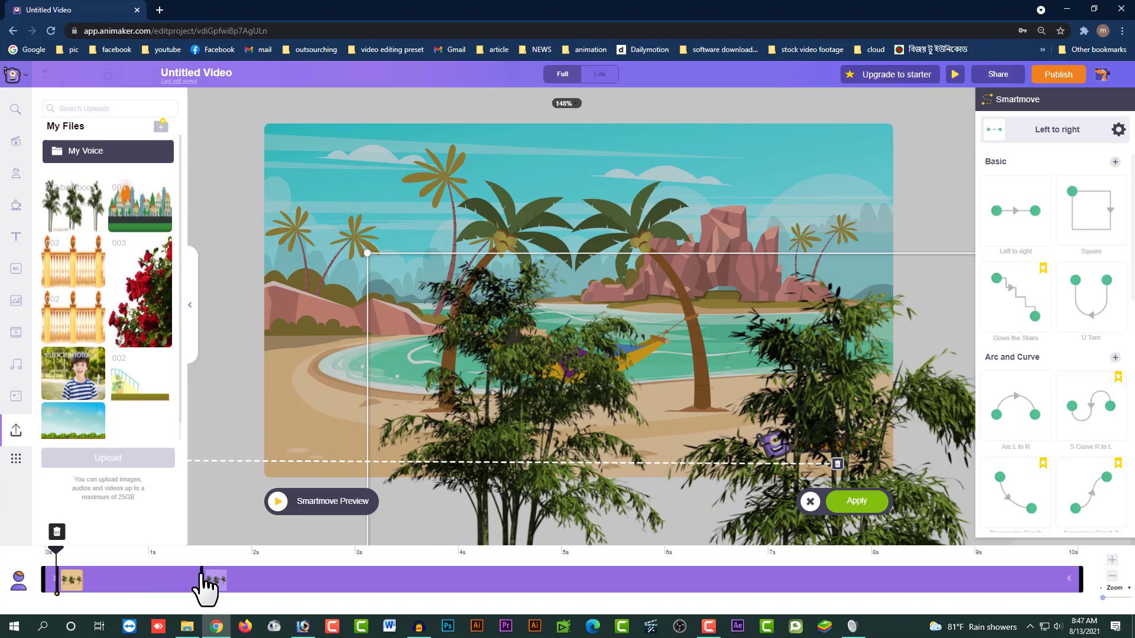
{"action": "left_click_drag", "start_coordinate": [202, 583], "coordinate": [1061, 585]}
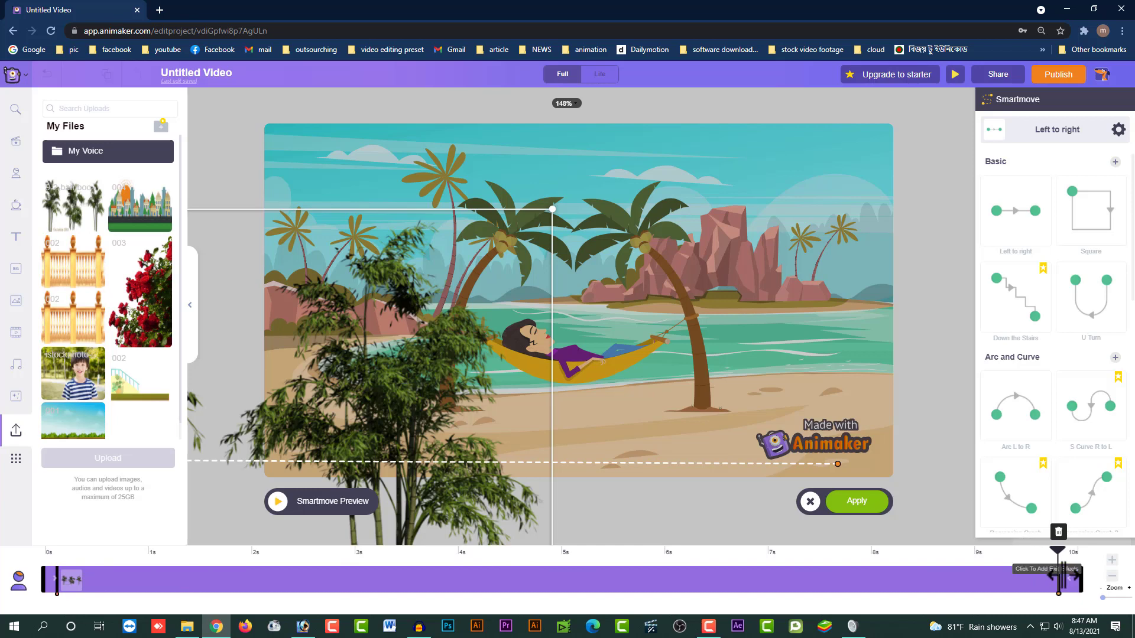
{"action": "left_click", "coordinate": [856, 502]}
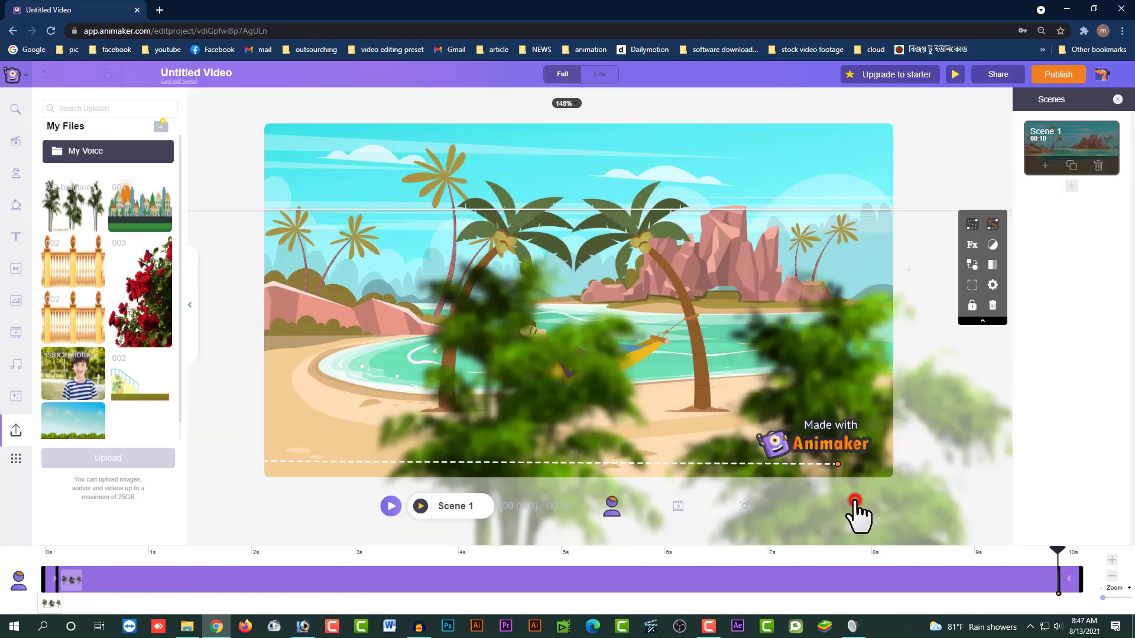
{"action": "left_click", "coordinate": [391, 508]}
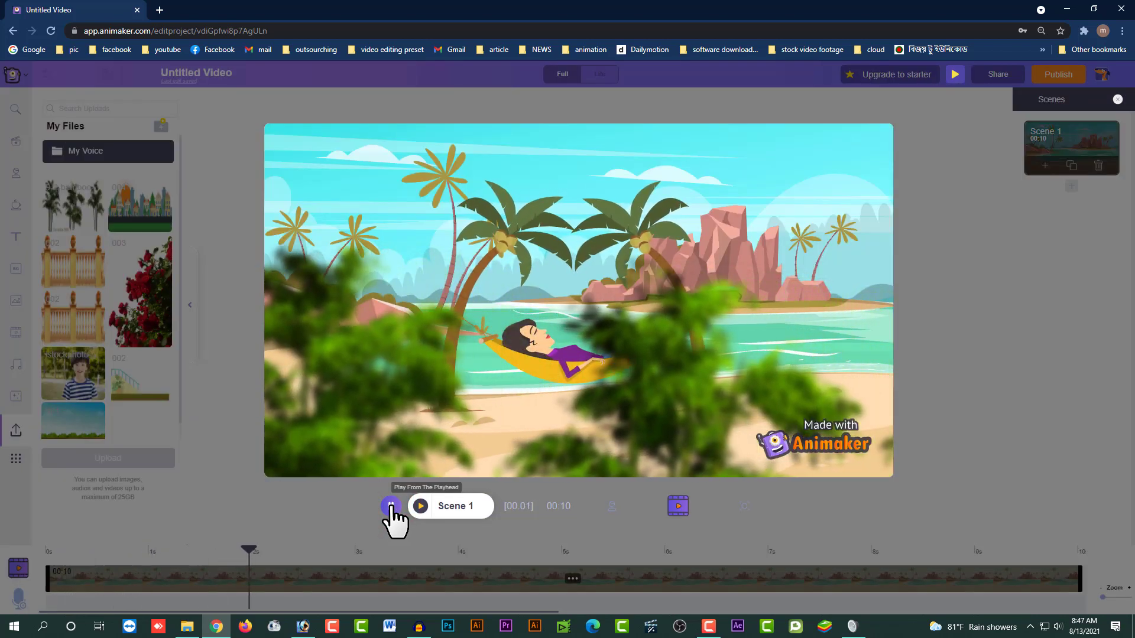
{"action": "left_click", "coordinate": [392, 508]}
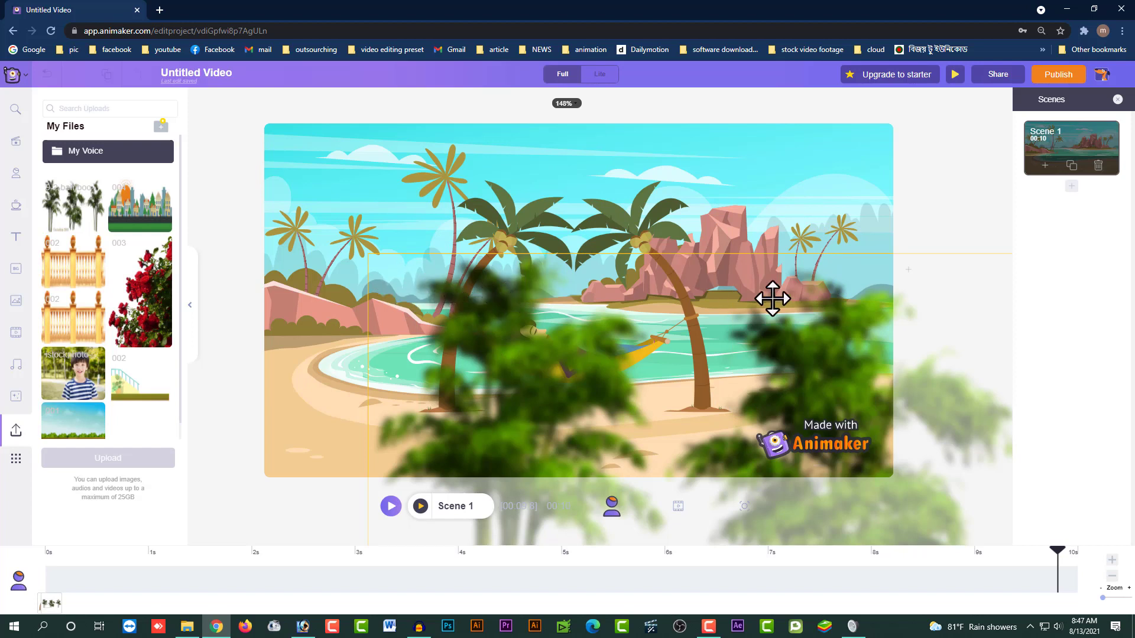
- Open the scene's camera and shrink its starting frame to the left part of the scene, around the palms and hammock
{"action": "left_click", "coordinate": [744, 507]}
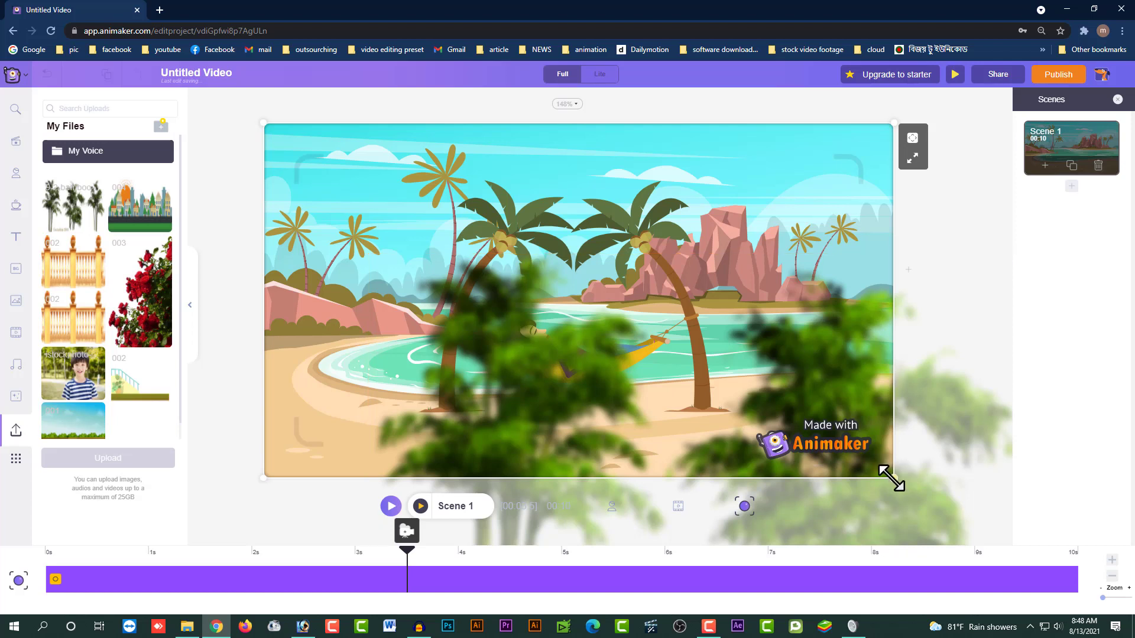
{"action": "left_click_drag", "start_coordinate": [891, 477], "coordinate": [785, 417]}
{"action": "left_click_drag", "start_coordinate": [722, 337], "coordinate": [564, 337]}
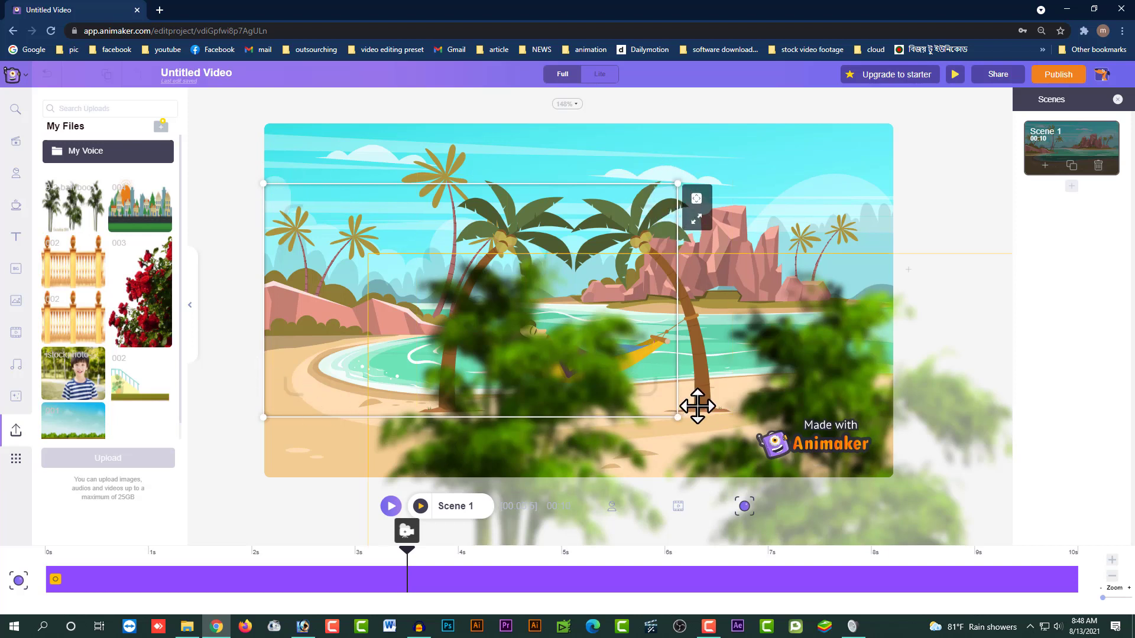
{"action": "left_click", "coordinate": [568, 363]}
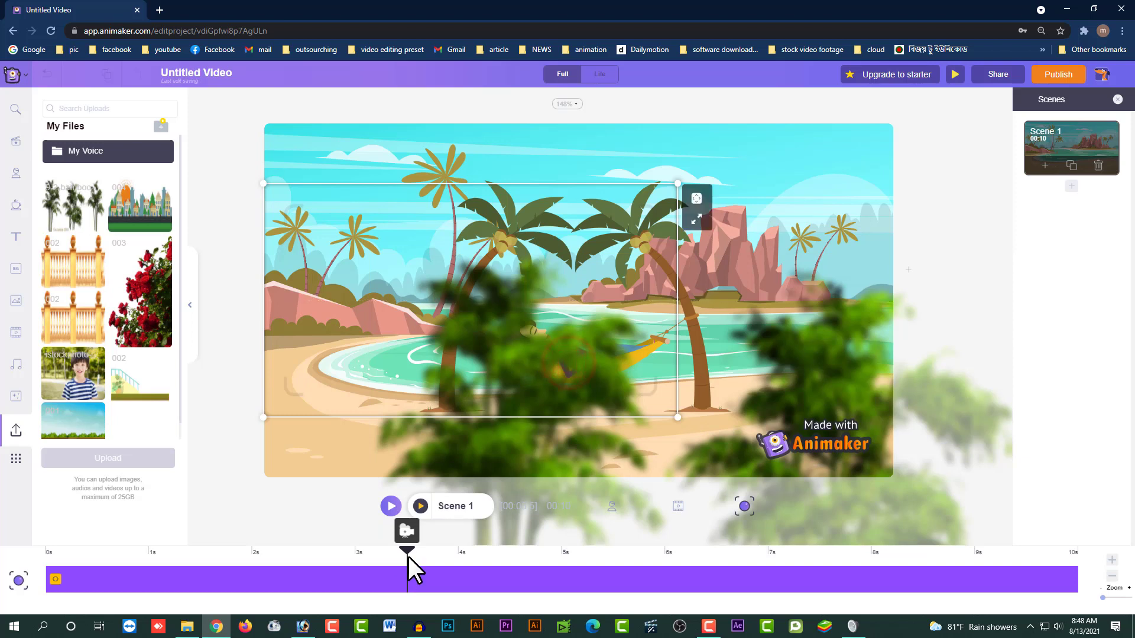
- Add a camera effect at the 3-second mark and enlarge its frame to take in both palms, the hammock and the rocks
{"action": "left_click_drag", "start_coordinate": [407, 551], "coordinate": [354, 551]}
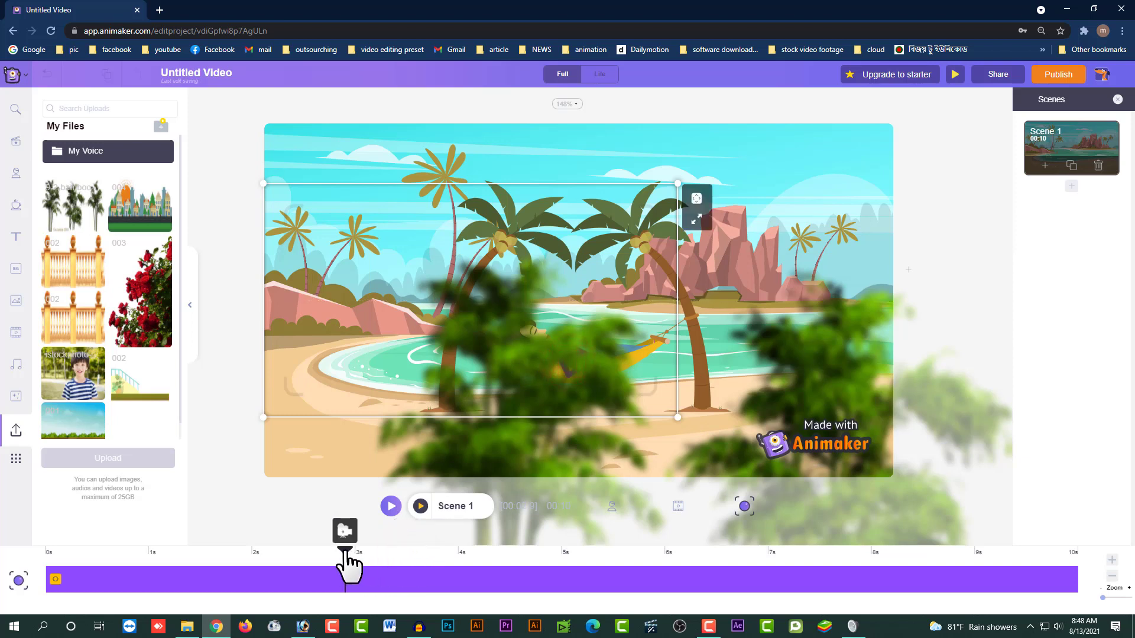
{"action": "left_click", "coordinate": [350, 550]}
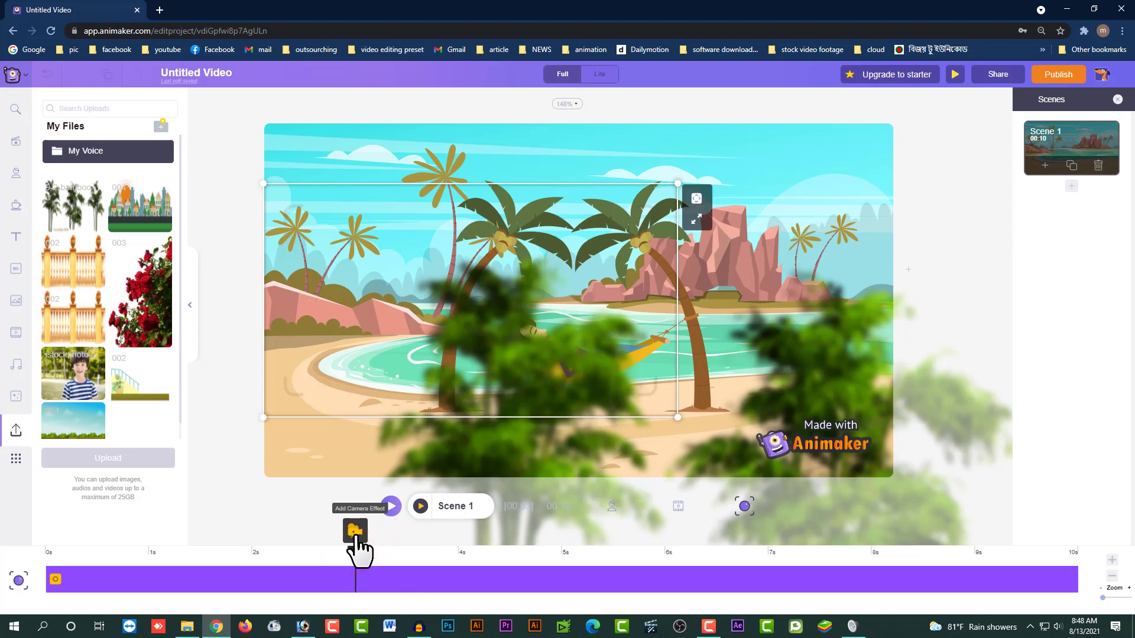
{"action": "left_click", "coordinate": [355, 532]}
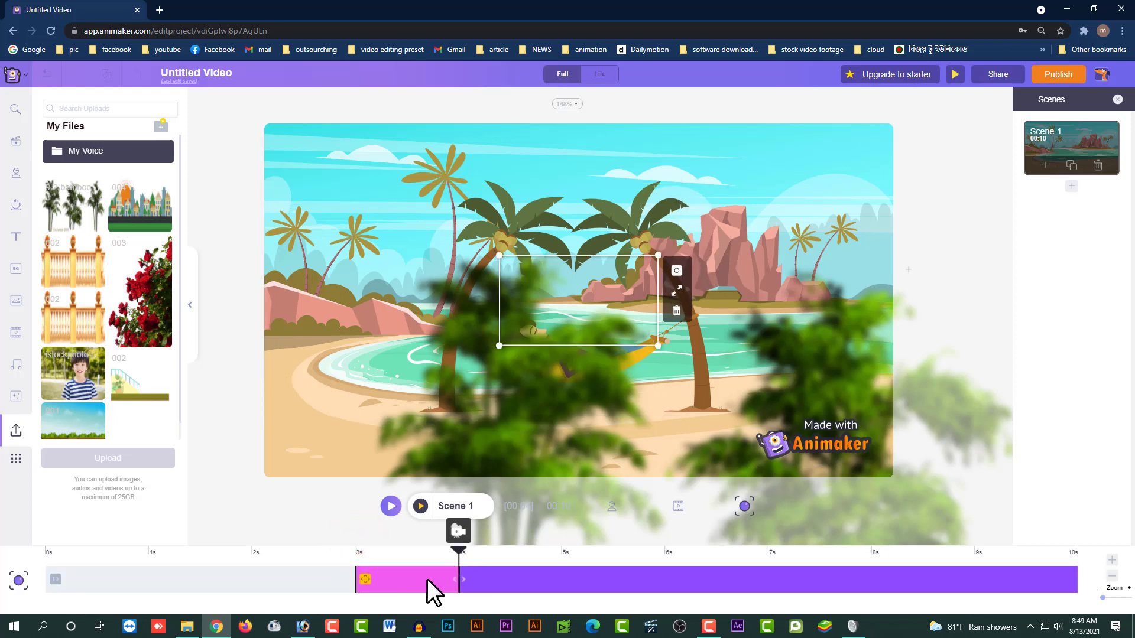
{"action": "left_click_drag", "start_coordinate": [658, 346], "coordinate": [701, 373]}
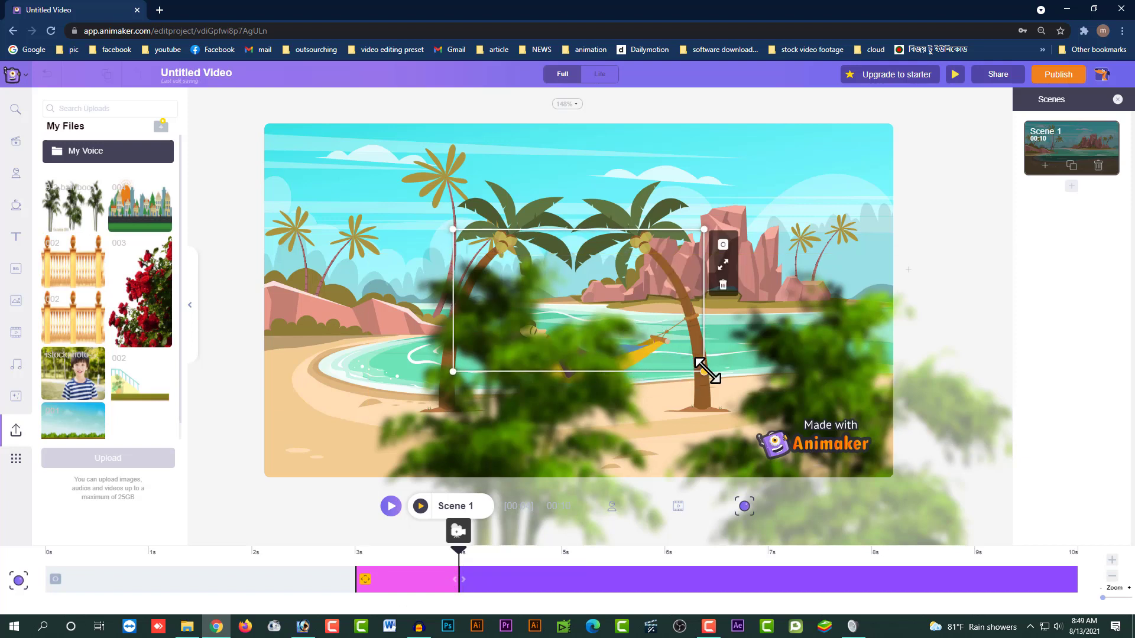
{"action": "left_click_drag", "start_coordinate": [704, 372], "coordinate": [714, 319]}
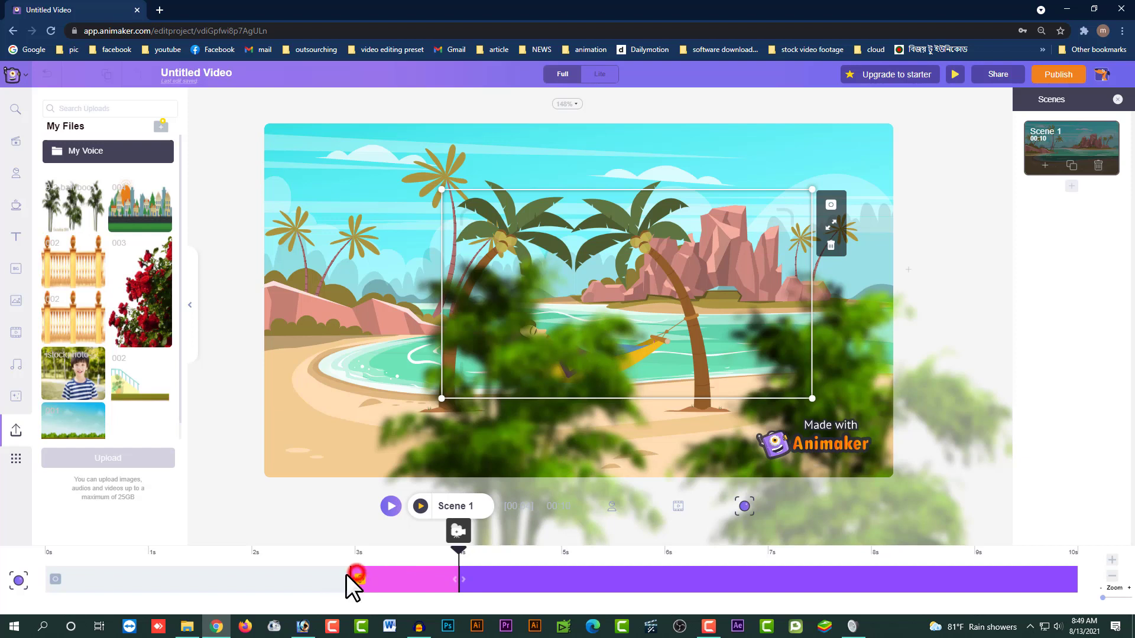
- Stretch the camera effect from about 0.1 s to the end of the 10-second scene and preview it
{"action": "left_click_drag", "start_coordinate": [349, 576], "coordinate": [36, 583]}
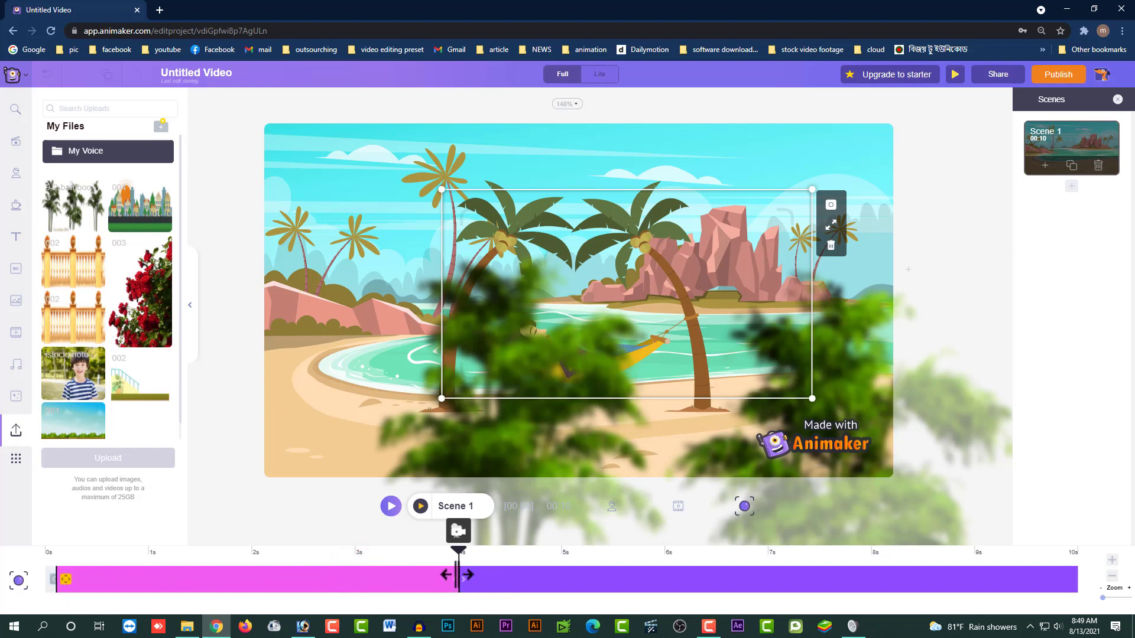
{"action": "left_click_drag", "start_coordinate": [470, 573], "coordinate": [960, 579]}
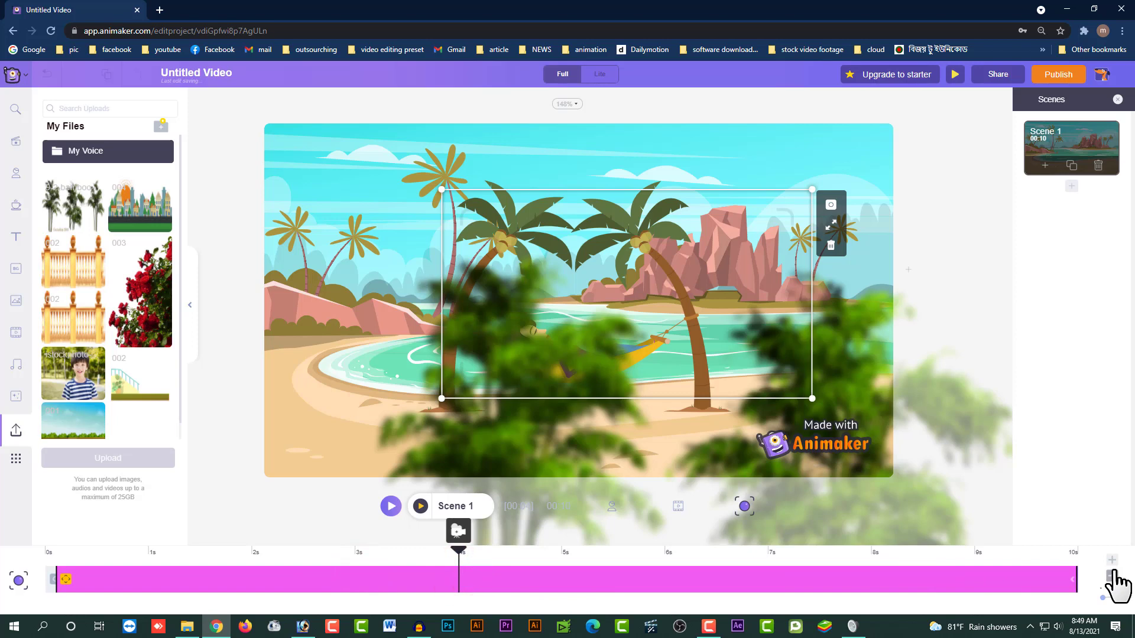
{"action": "left_click", "coordinate": [389, 506]}
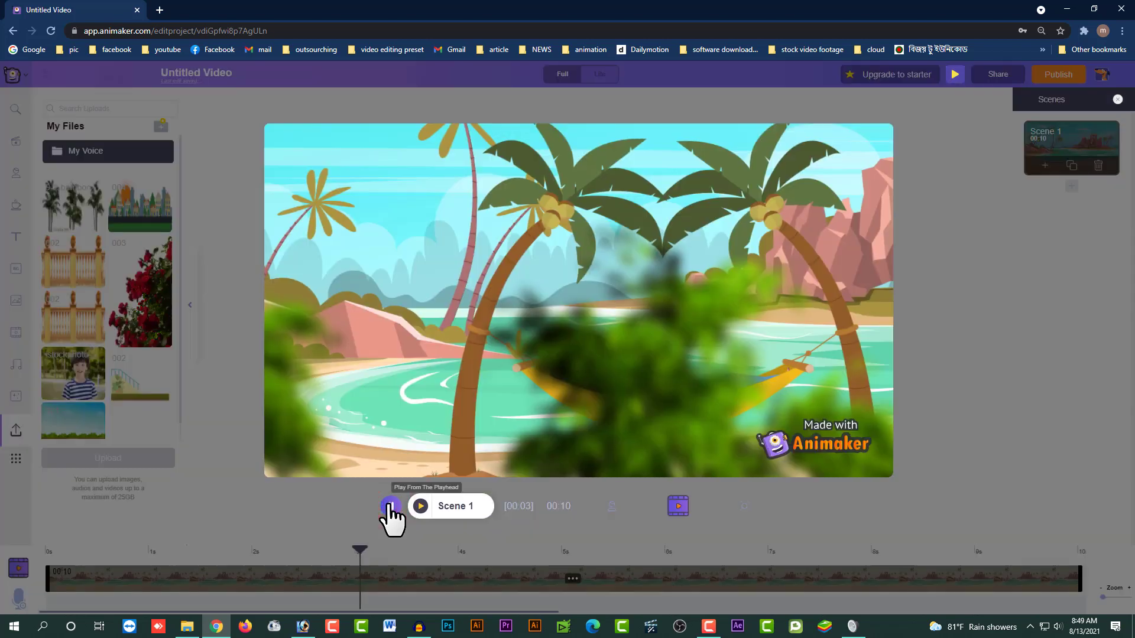